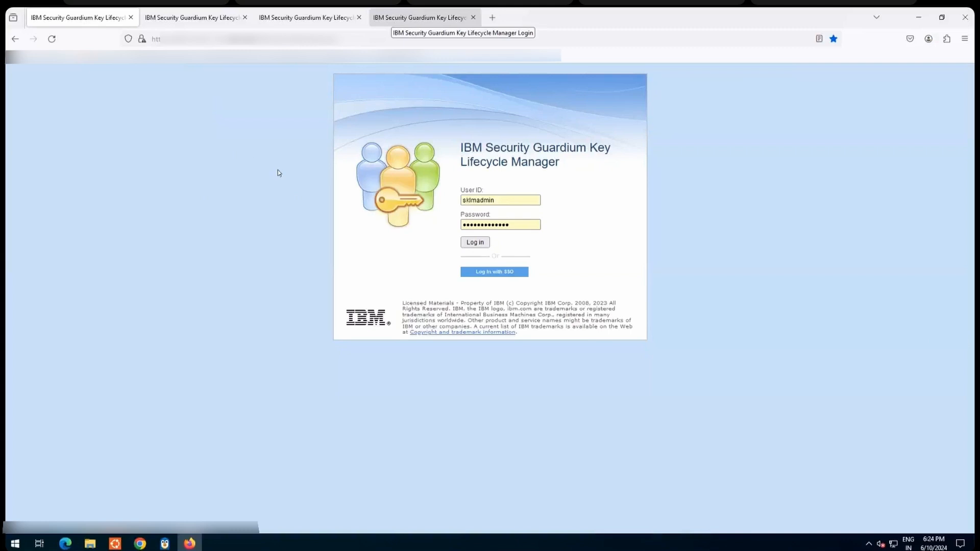
Step: Log in to the first Key Lifecycle Manager server with the prefilled sklmadmin credentials
left_click(186, 20)
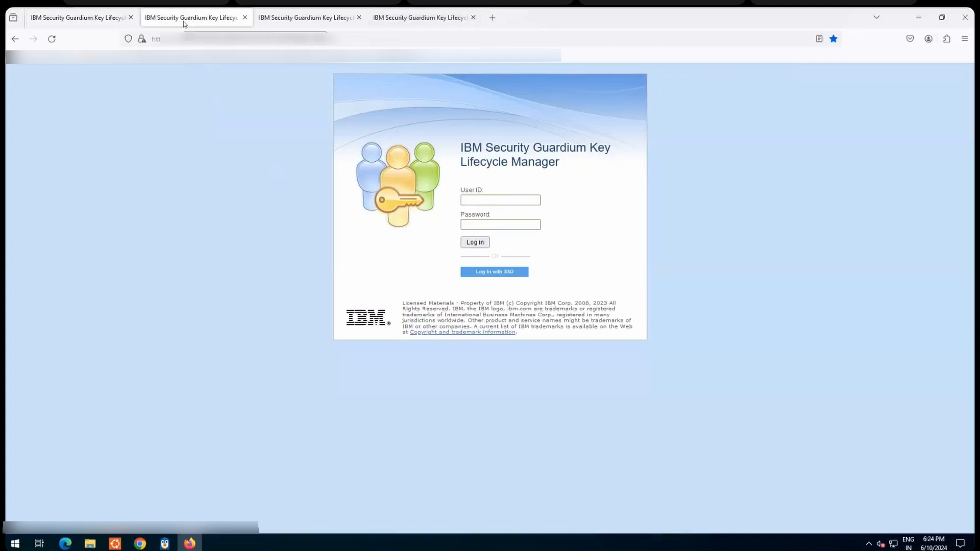
left_click(88, 19)
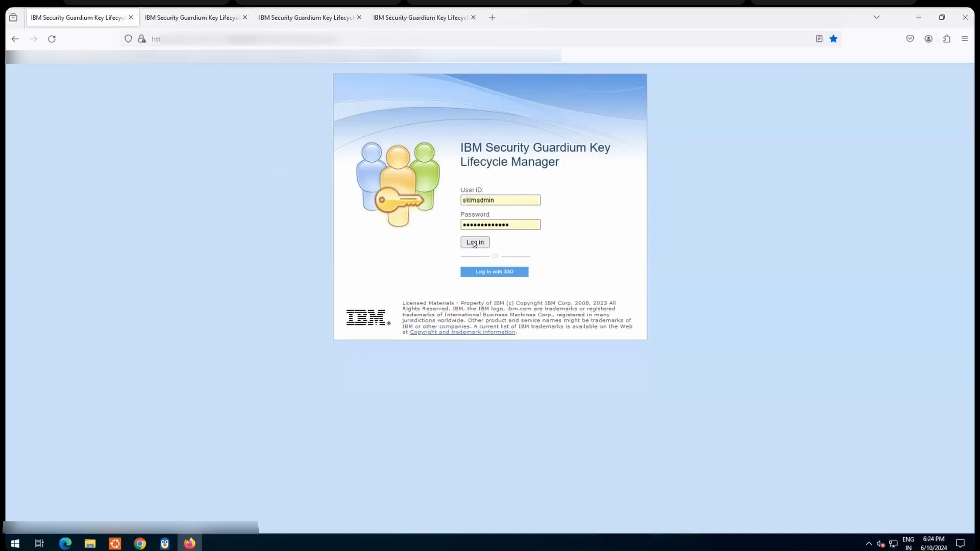
left_click(479, 244)
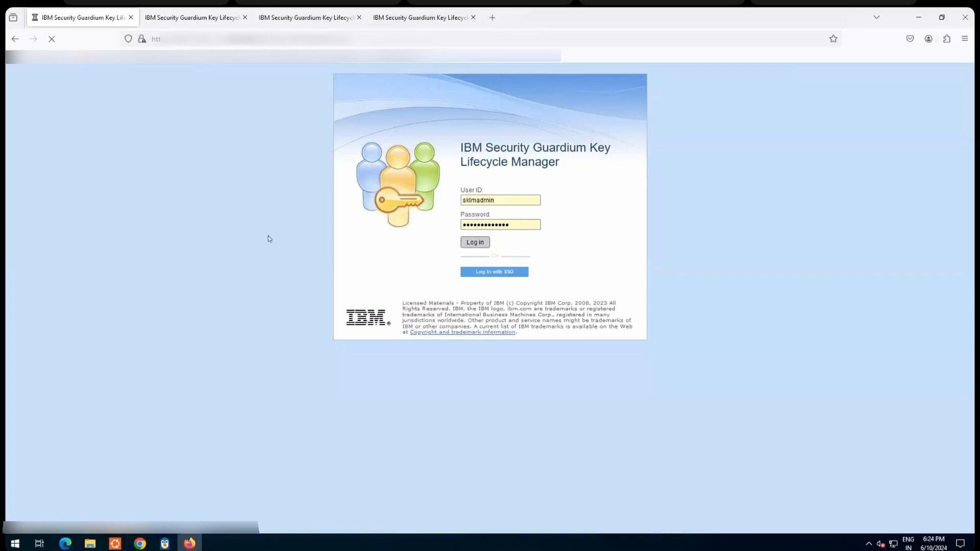
Step: Log in to the second Key Lifecycle Manager server with the saved sklmadmin user ID and password
left_click(176, 18)
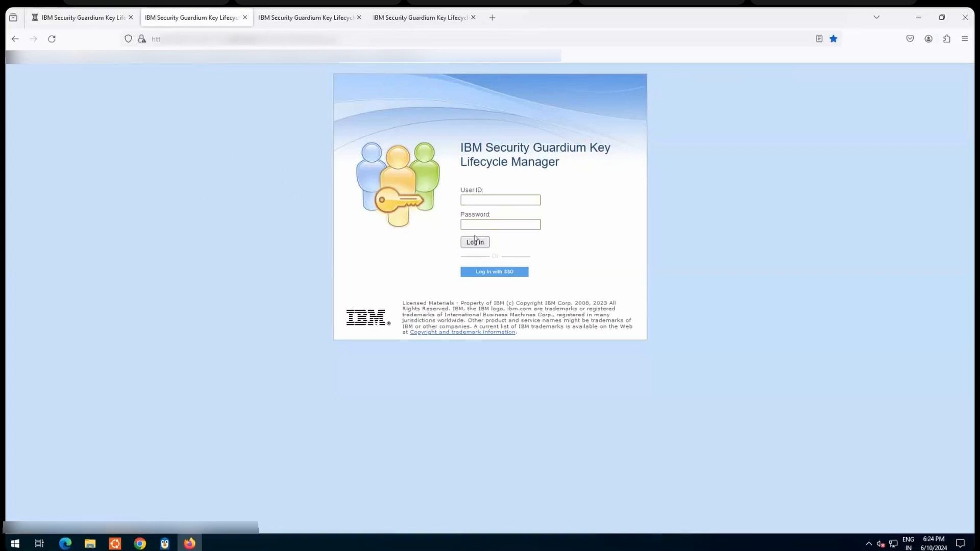
left_click(477, 201)
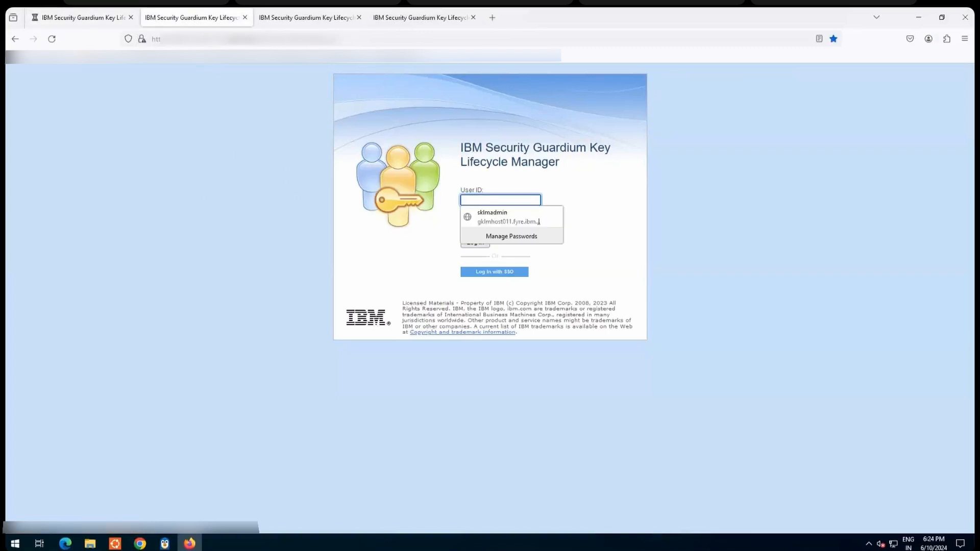
left_click(536, 219)
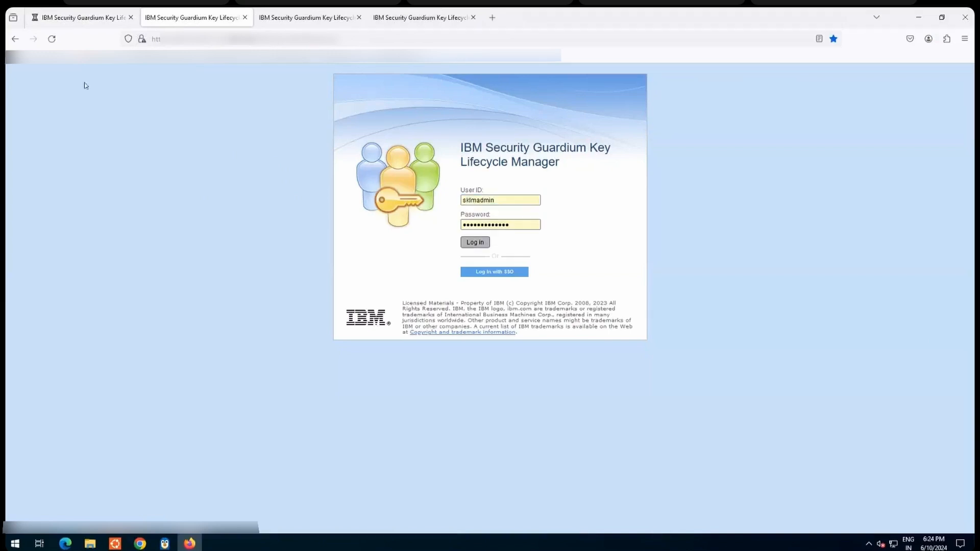
left_click(82, 18)
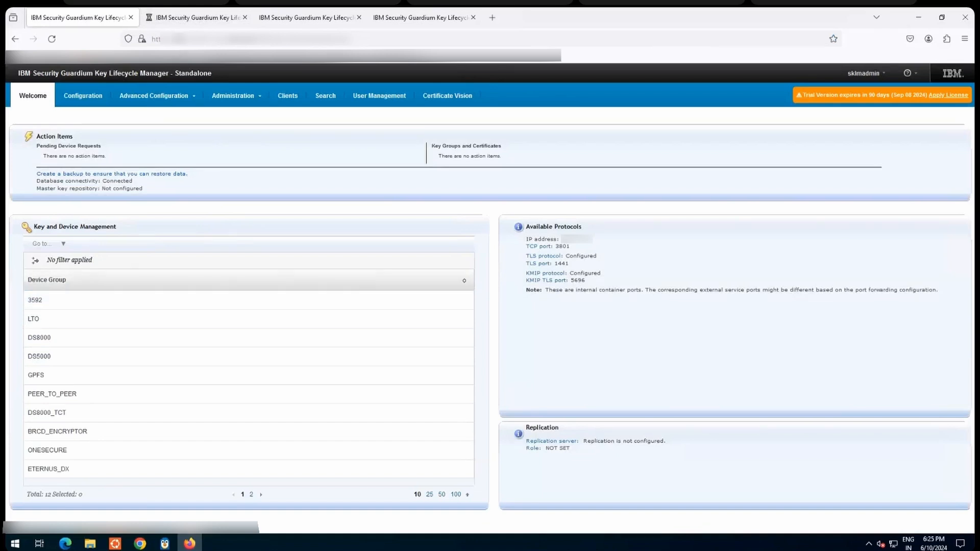
left_click(187, 17)
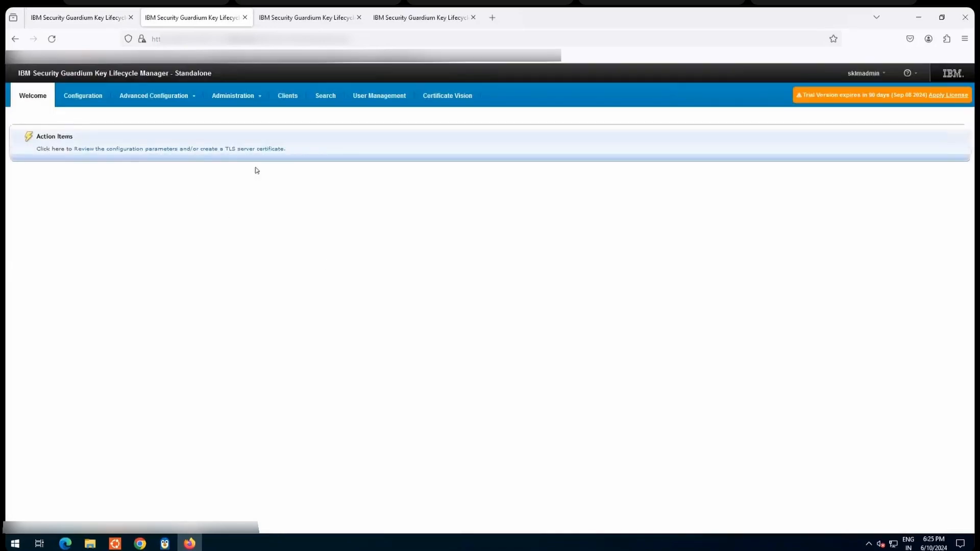
Step: Open the management page of the LTO device group on the first server
left_click(85, 18)
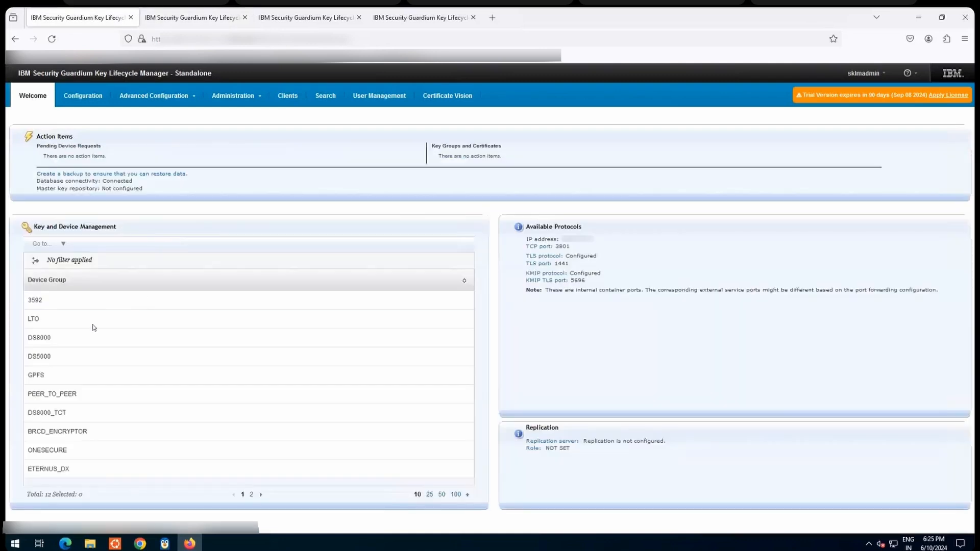
right_click(97, 327)
left_click(130, 341)
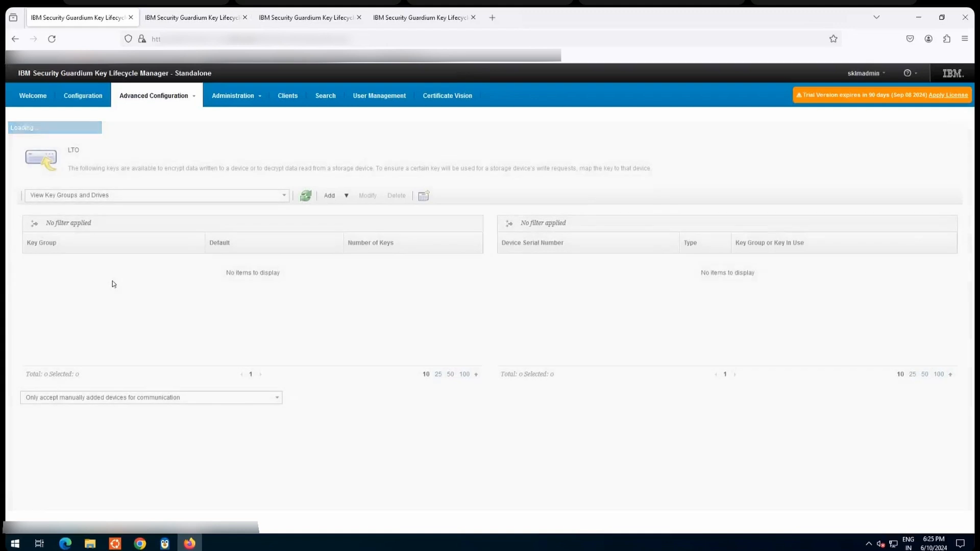
Step: Create an LTO key group named tst with 1 key and the key prefix tes
left_click(346, 199)
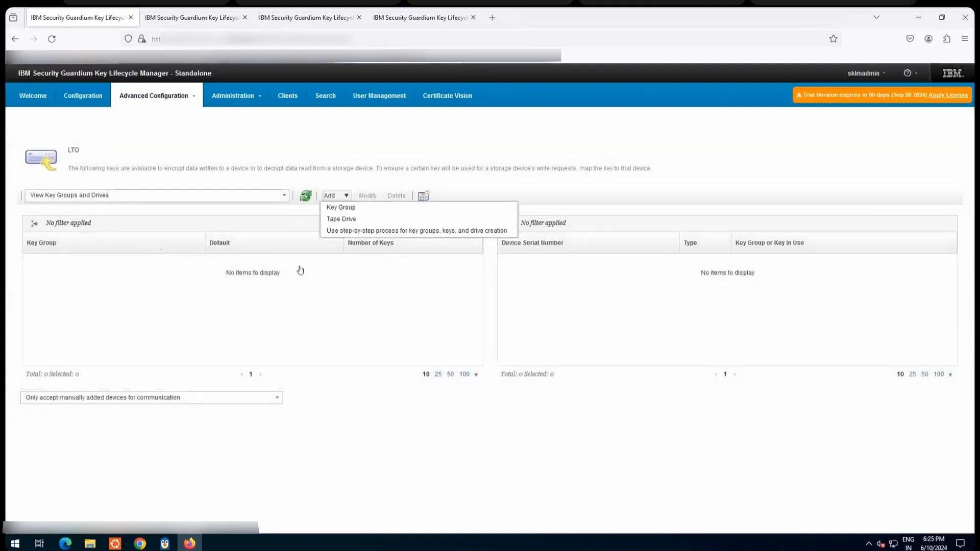
left_click(343, 208)
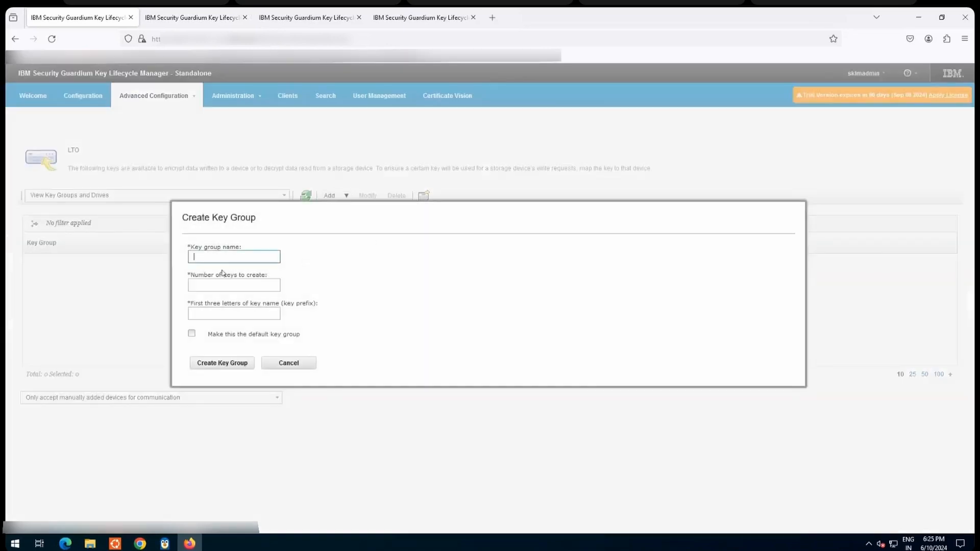
type("tst")
left_click(218, 287)
type("1")
left_click(228, 313)
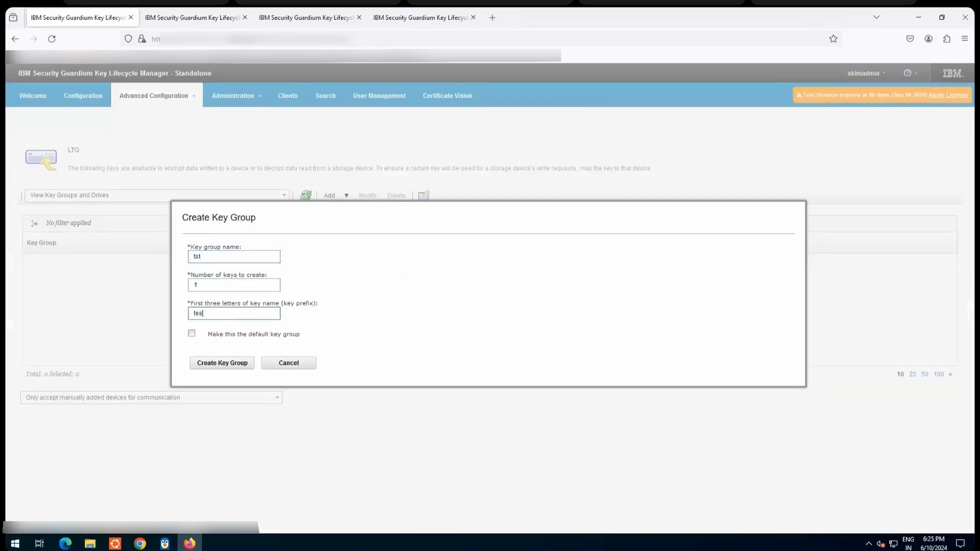
left_click(223, 364)
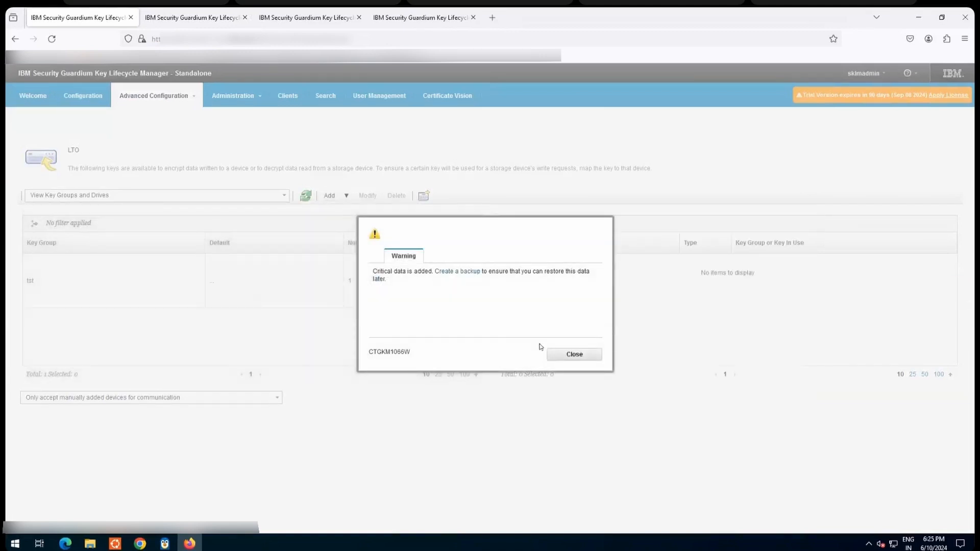
left_click(556, 353)
left_click(92, 301)
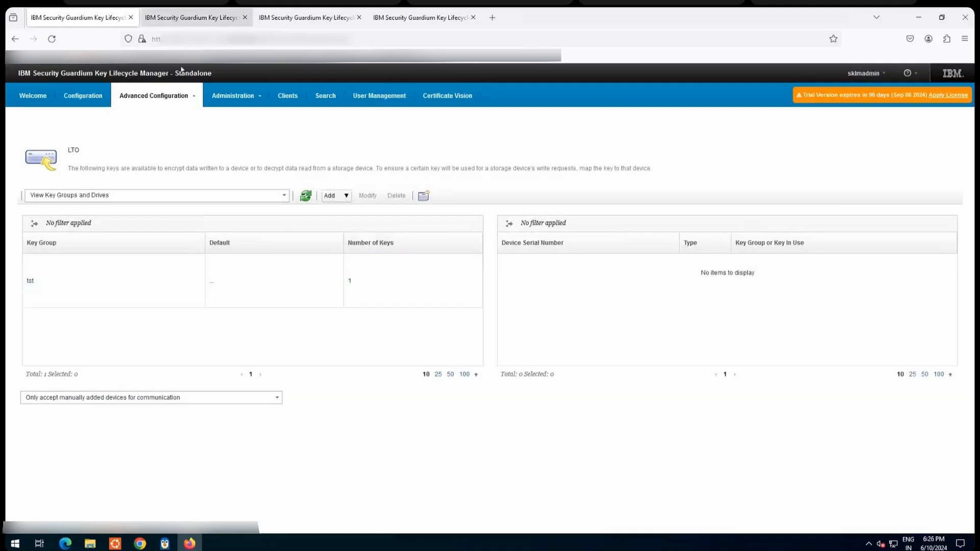
Step: Start creating a backup from the first server's Backup and Restore page
left_click(62, 17)
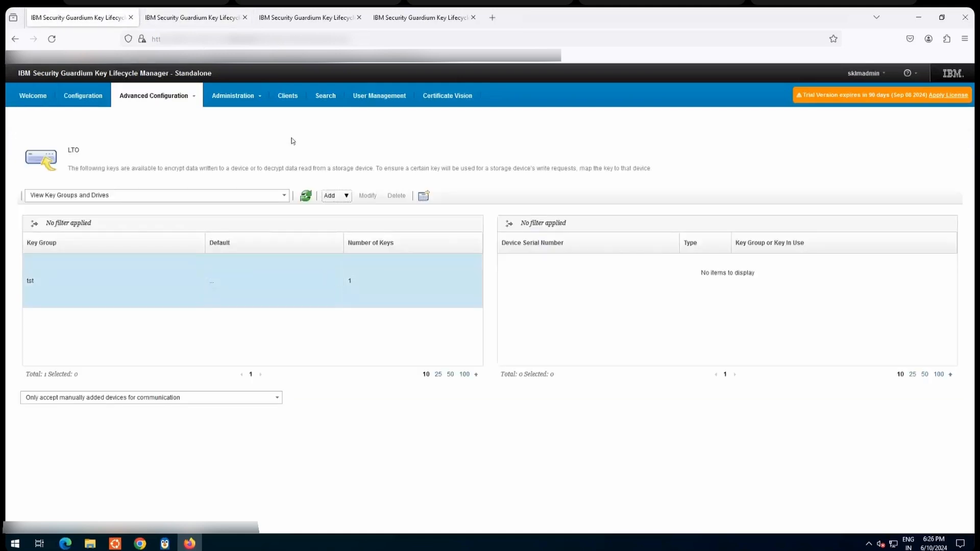
left_click(252, 100)
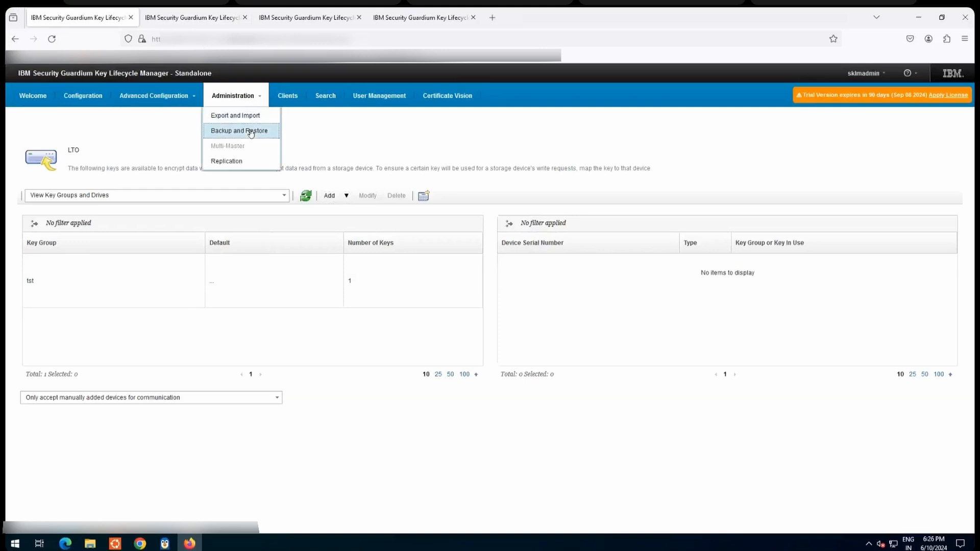
left_click(250, 131)
left_click(29, 266)
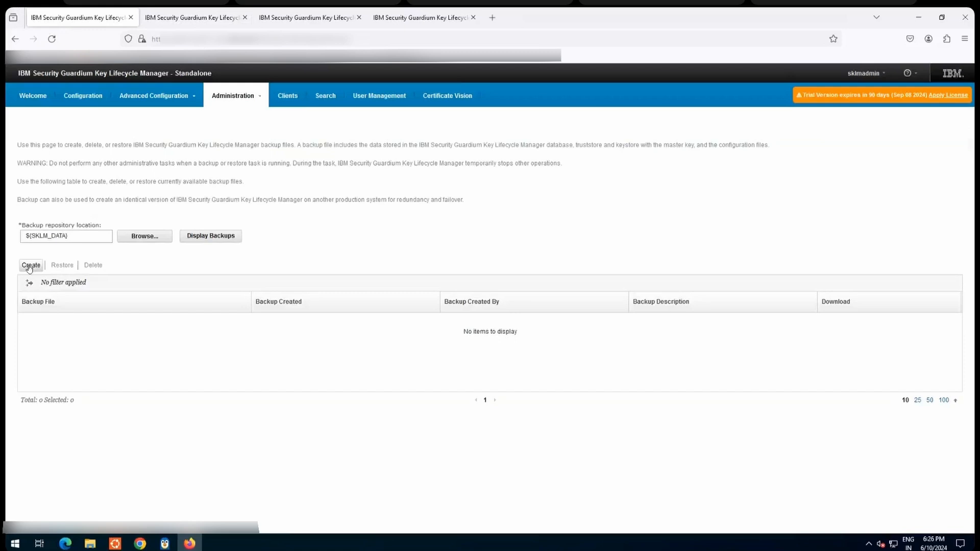
Step: Enter and retype the backup password, and create the backup in ${SKLM_DATA}
left_click(266, 266)
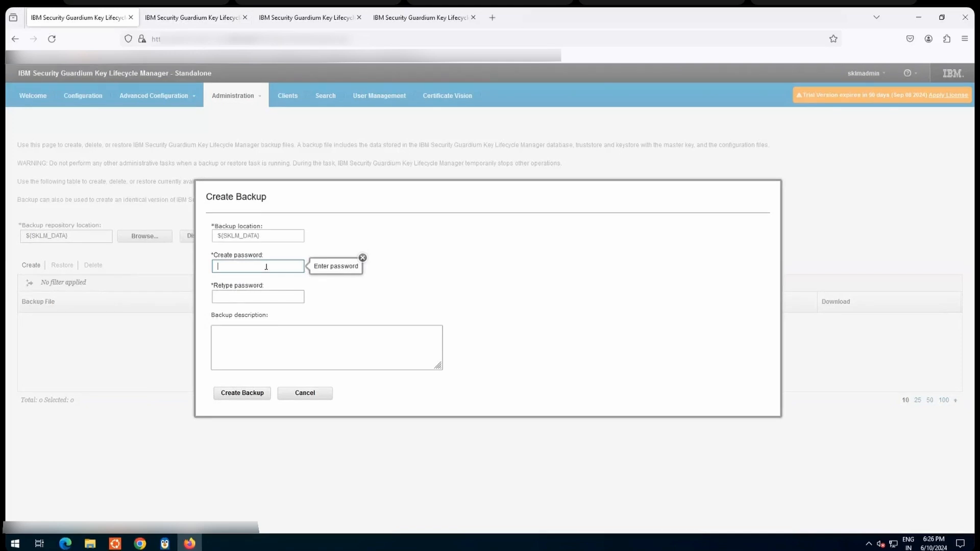
type("***")
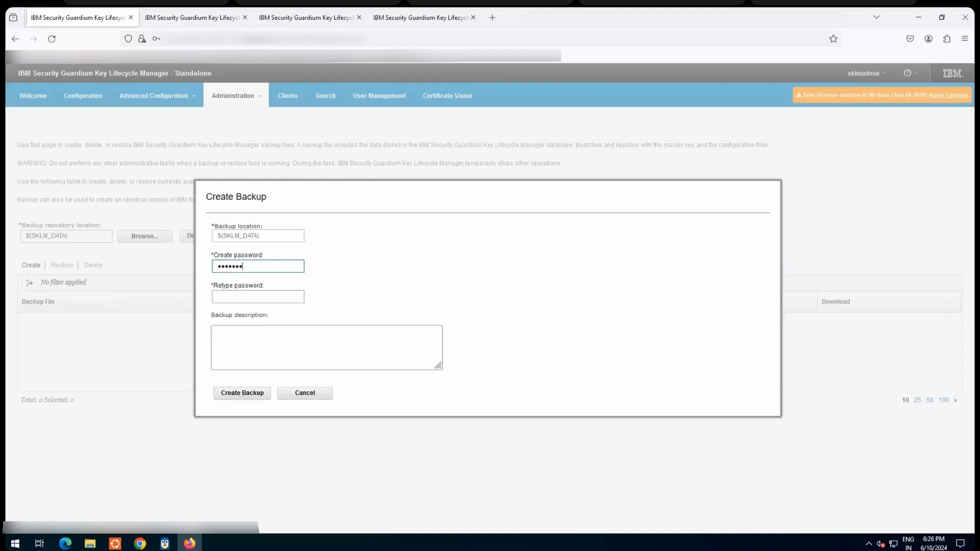
type("**")
key("Tab")
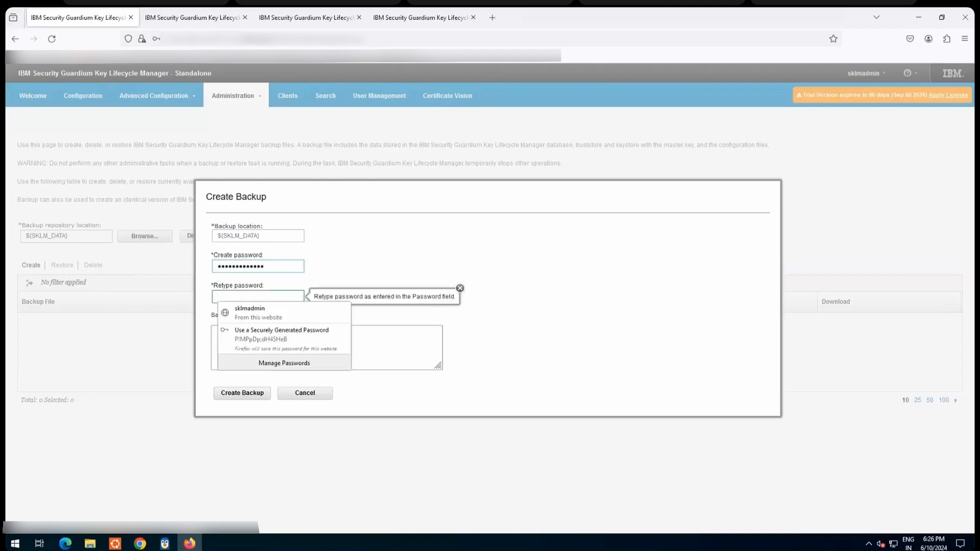
type("**")
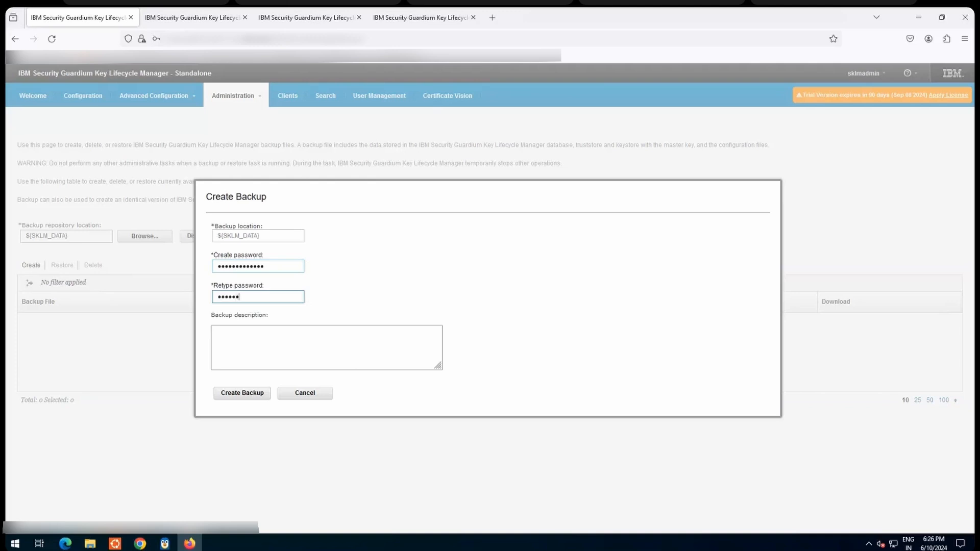
left_click(245, 397)
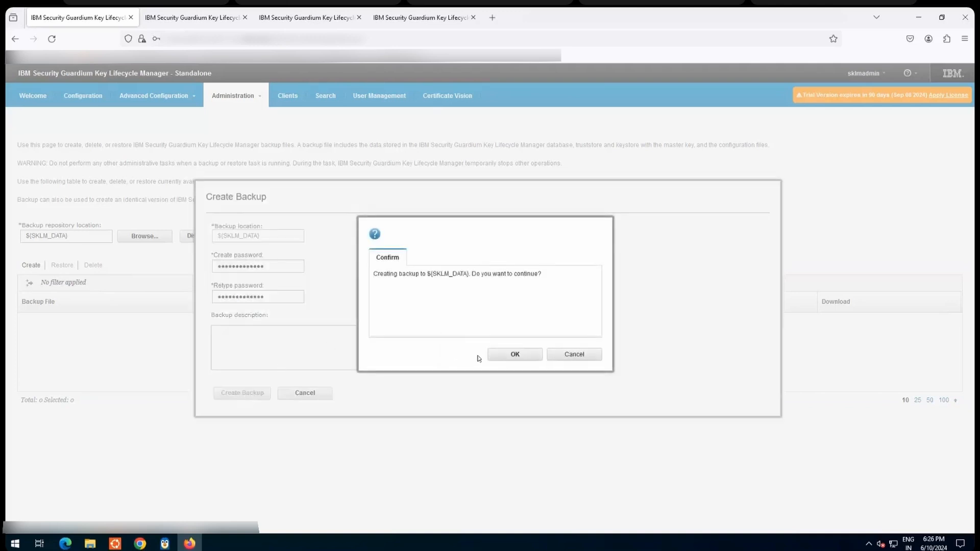
left_click(510, 354)
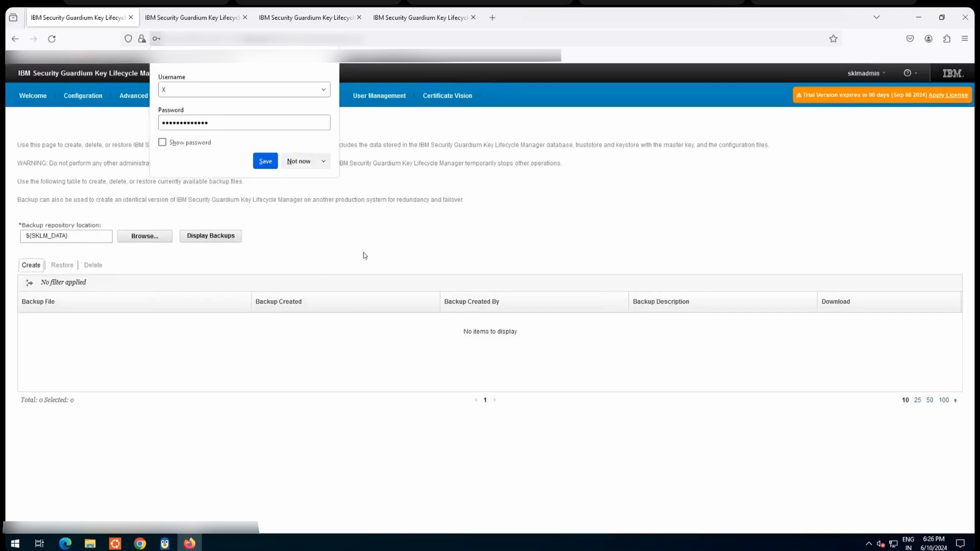
left_click(376, 235)
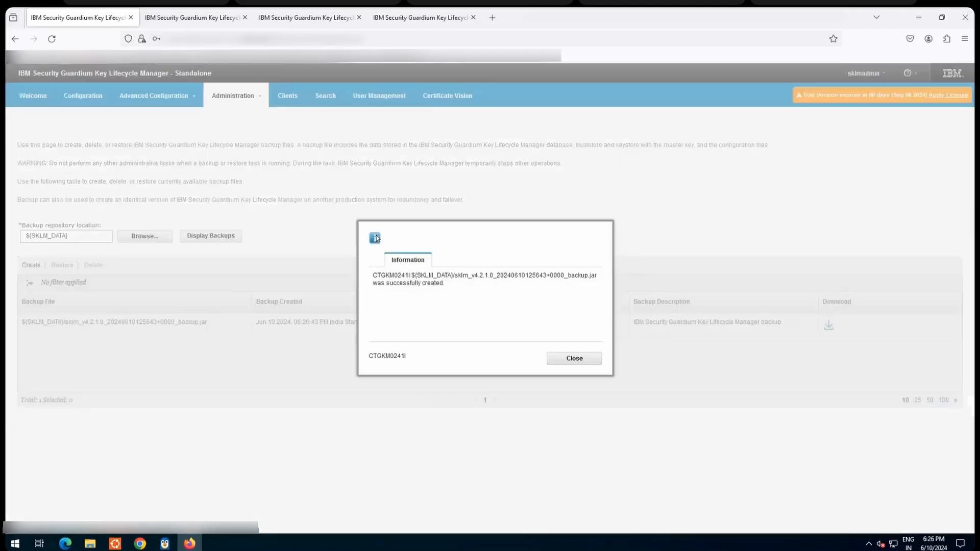
left_click(580, 359)
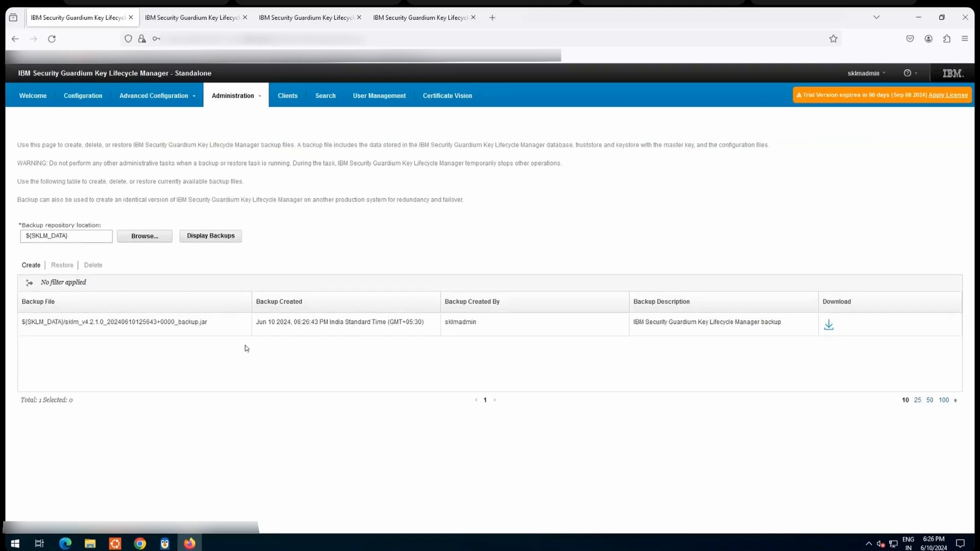
left_click(70, 328)
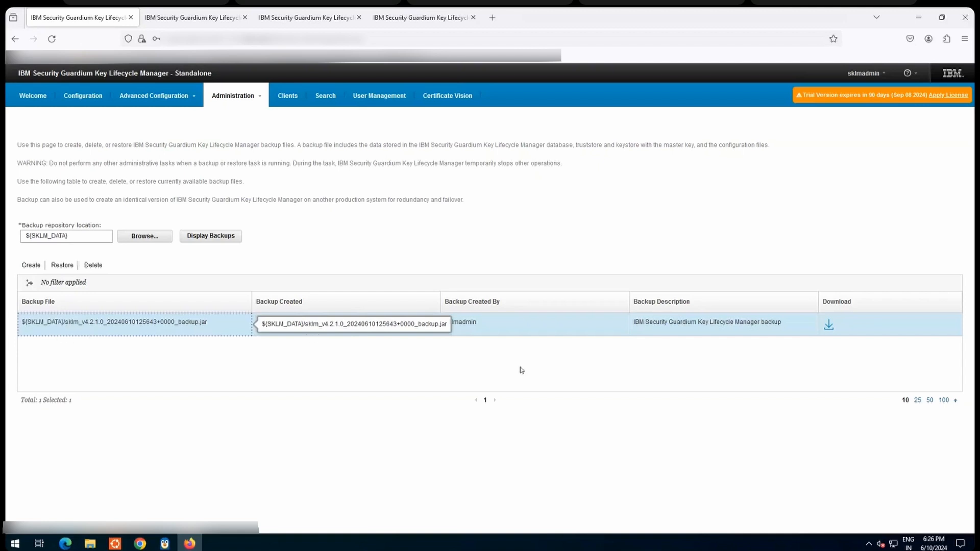
left_click(829, 325)
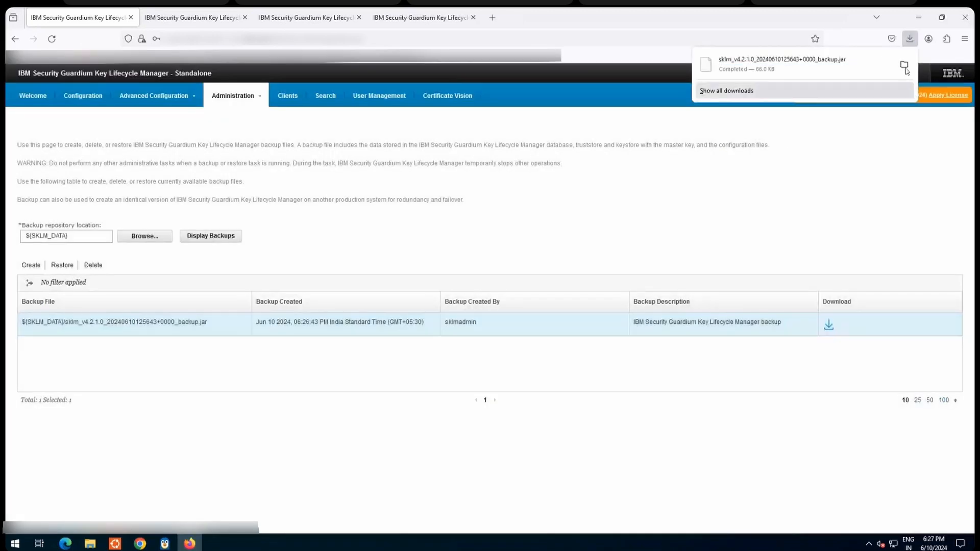
left_click(904, 65)
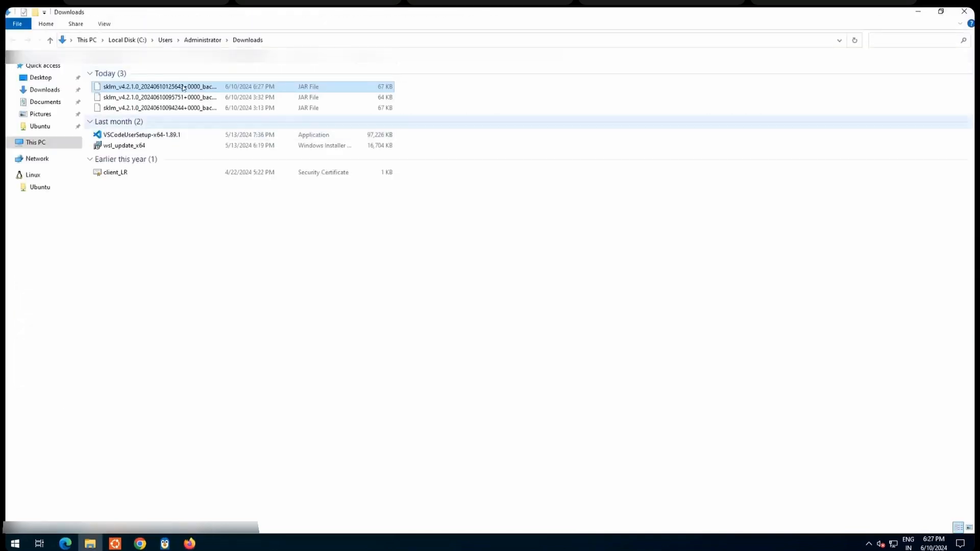
Step: Examine the full names of the backup files in the Downloads folder, and minimize the window
key("Down")
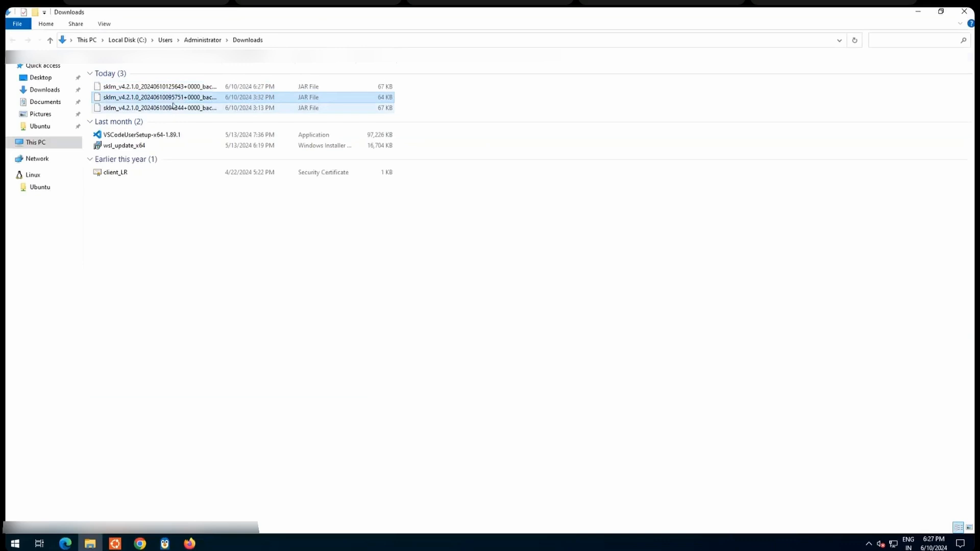
key("Down")
left_click(171, 87)
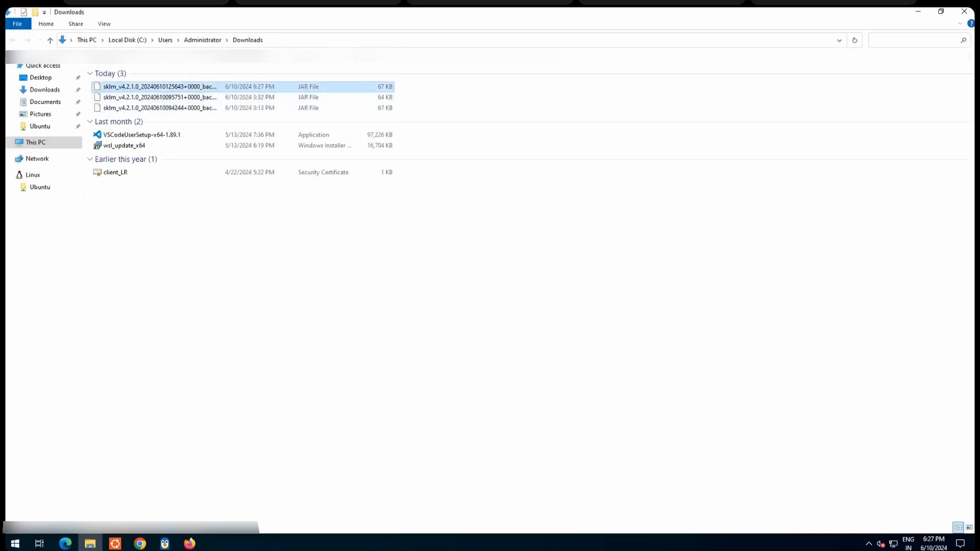
left_click_drag(223, 55, 301, 56)
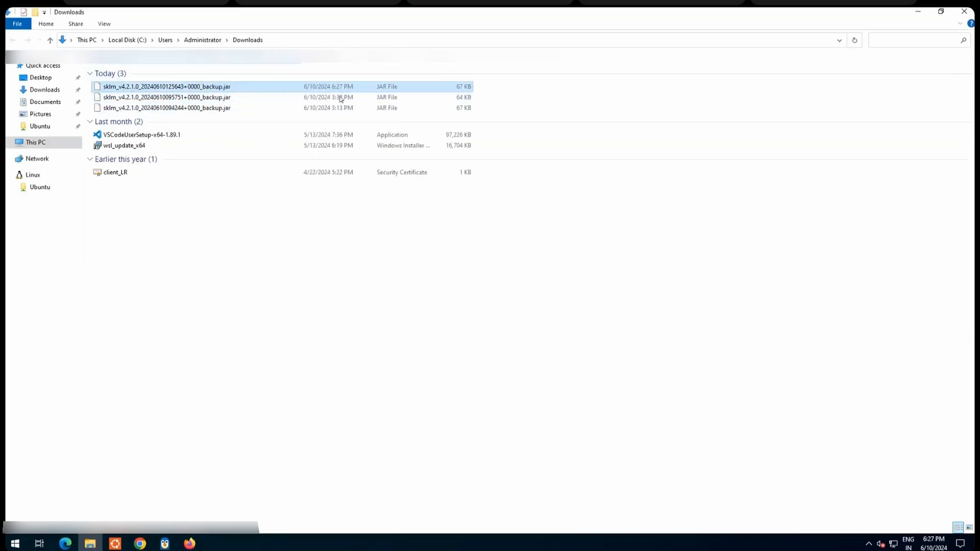
left_click(918, 12)
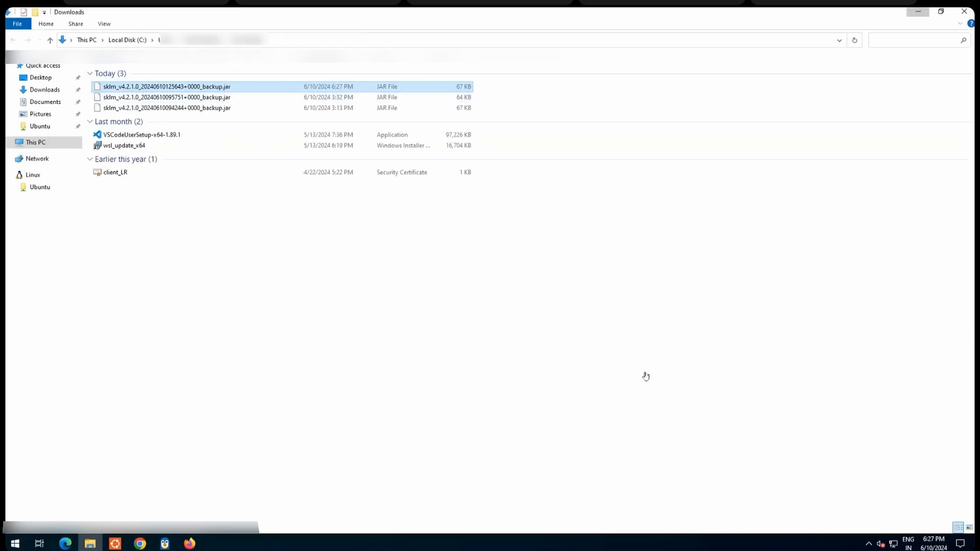
Step: Switch to the second server and open its Backup and Restore page
left_click(172, 20)
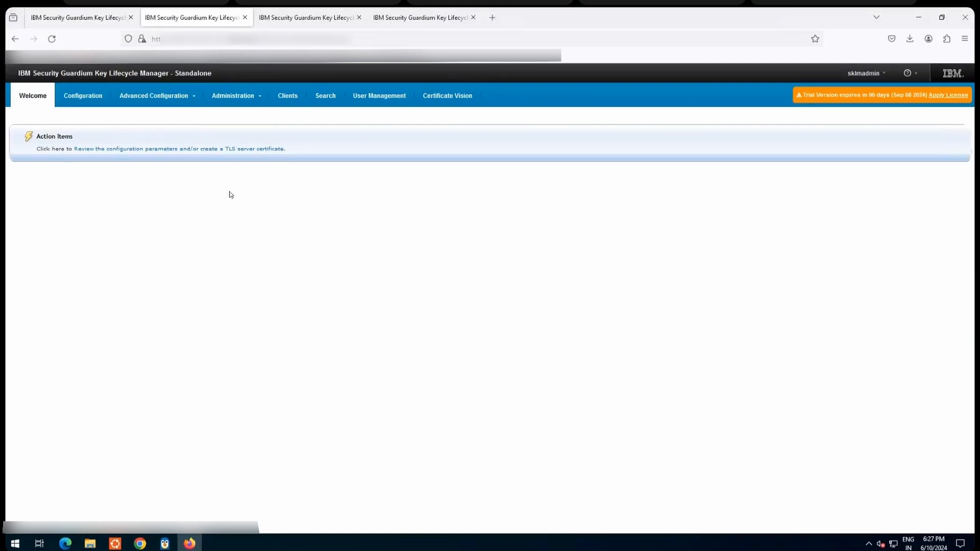
left_click(237, 98)
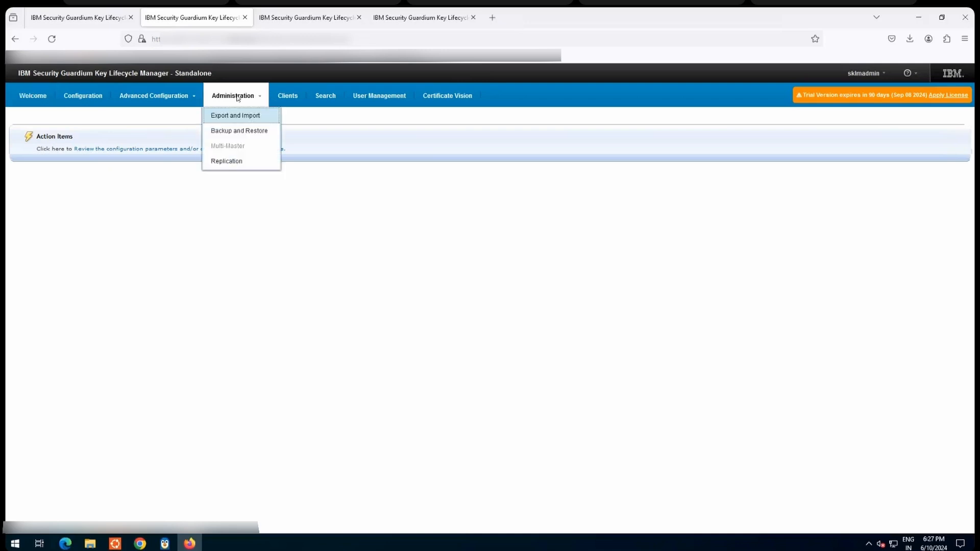
left_click(237, 132)
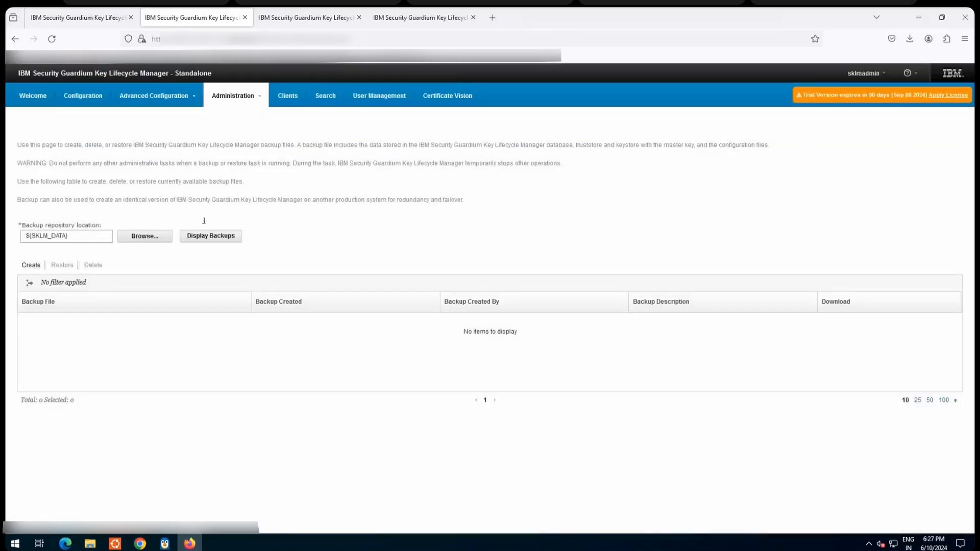
left_click(145, 237)
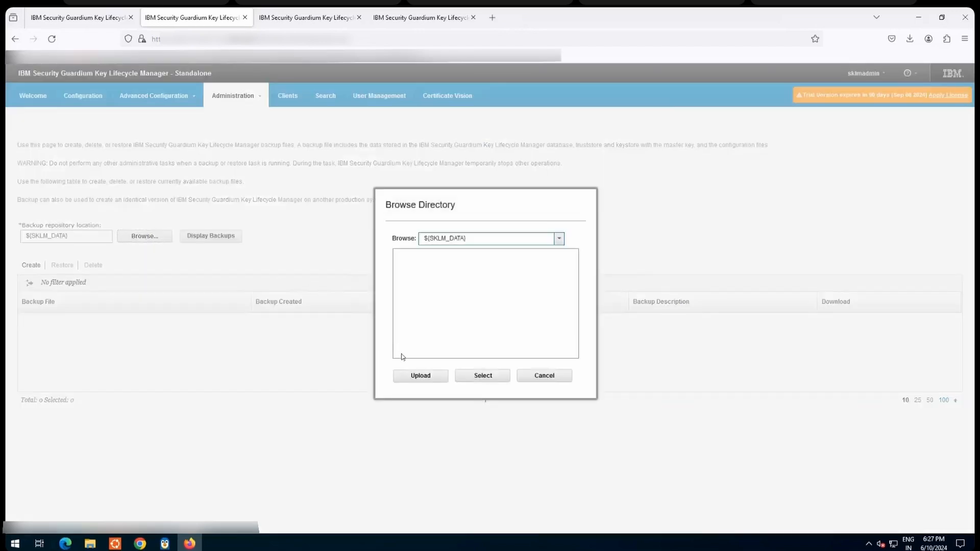
left_click(423, 376)
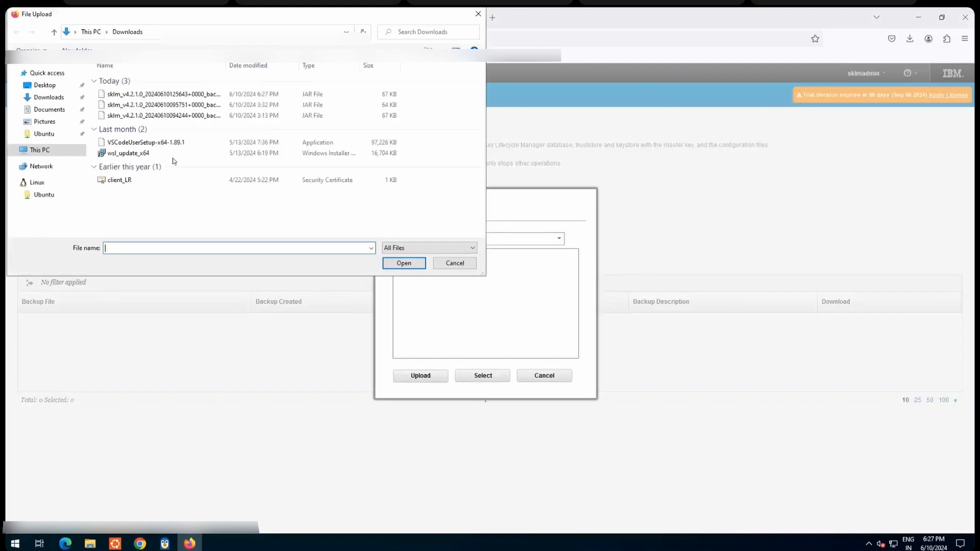
left_click(186, 95)
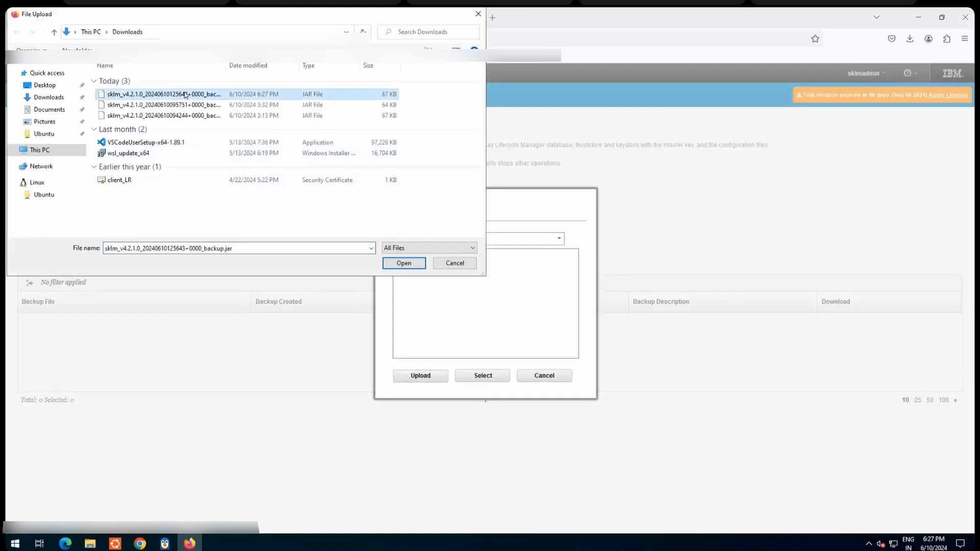
left_click(404, 263)
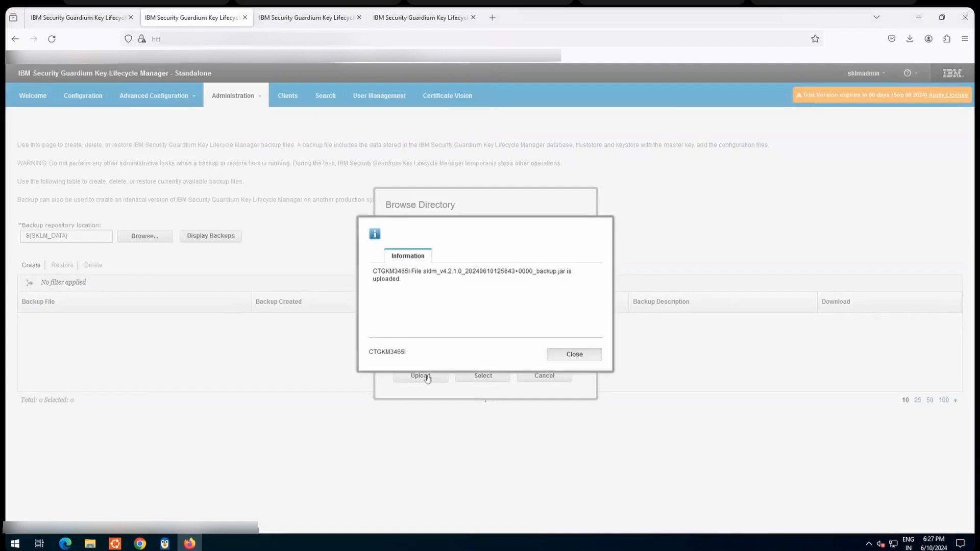
left_click(567, 354)
left_click(545, 376)
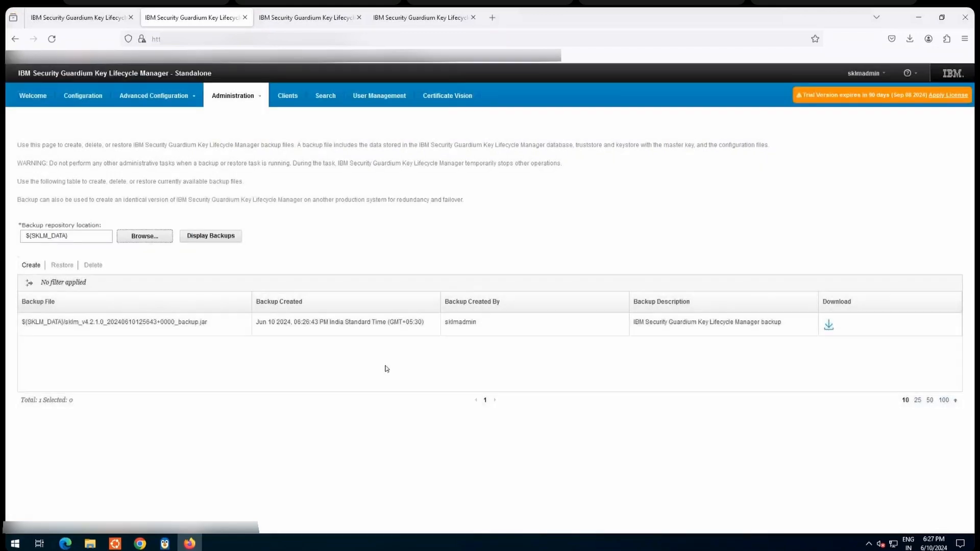
left_click(91, 323)
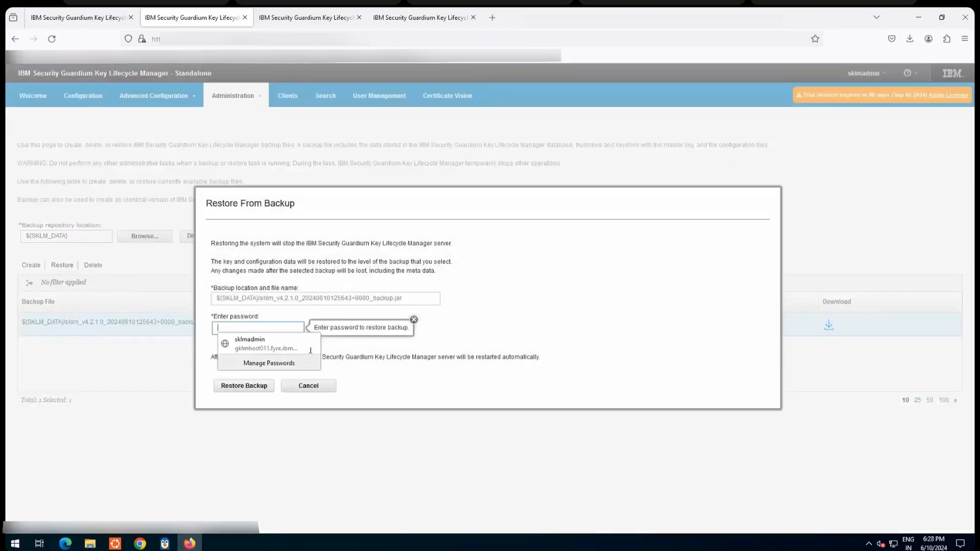
left_click(252, 328)
type("********")
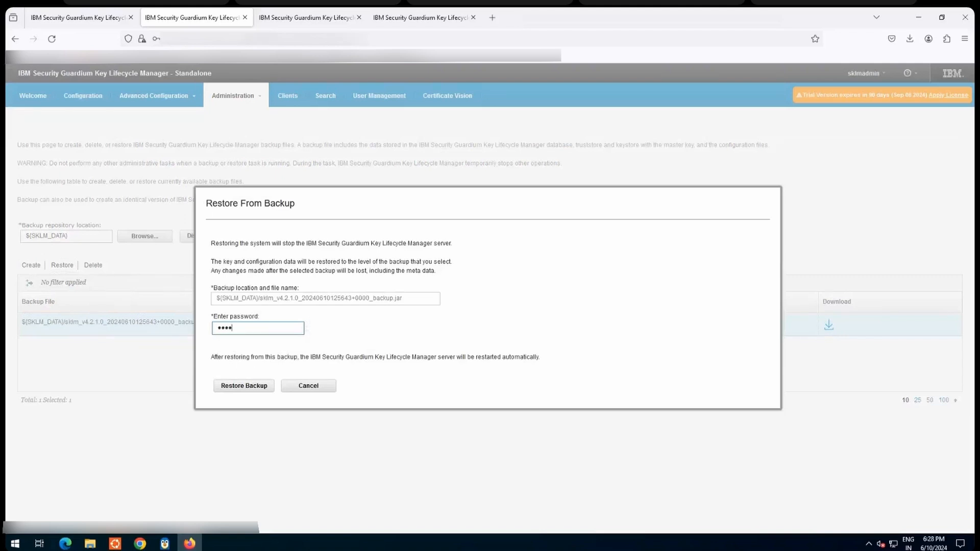
type("*****")
left_click(245, 387)
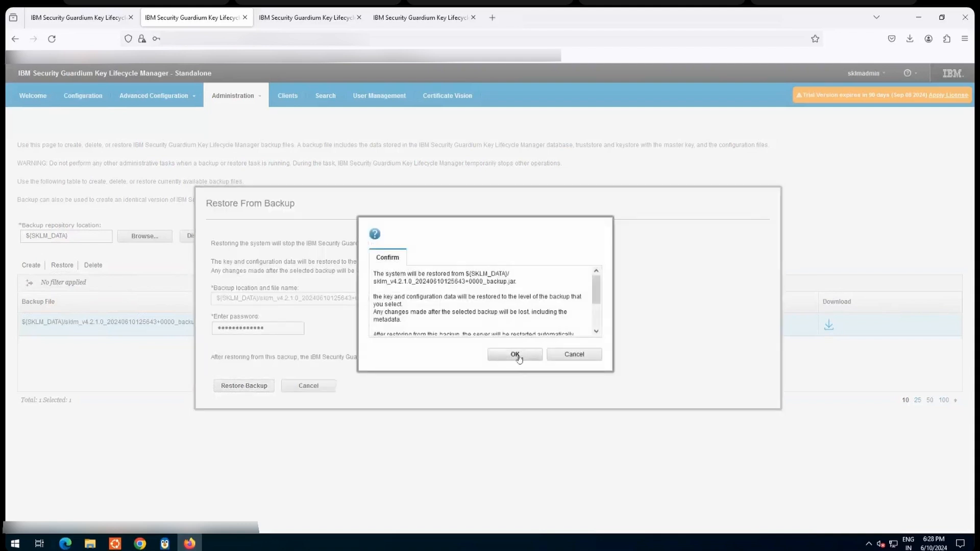
left_click(515, 354)
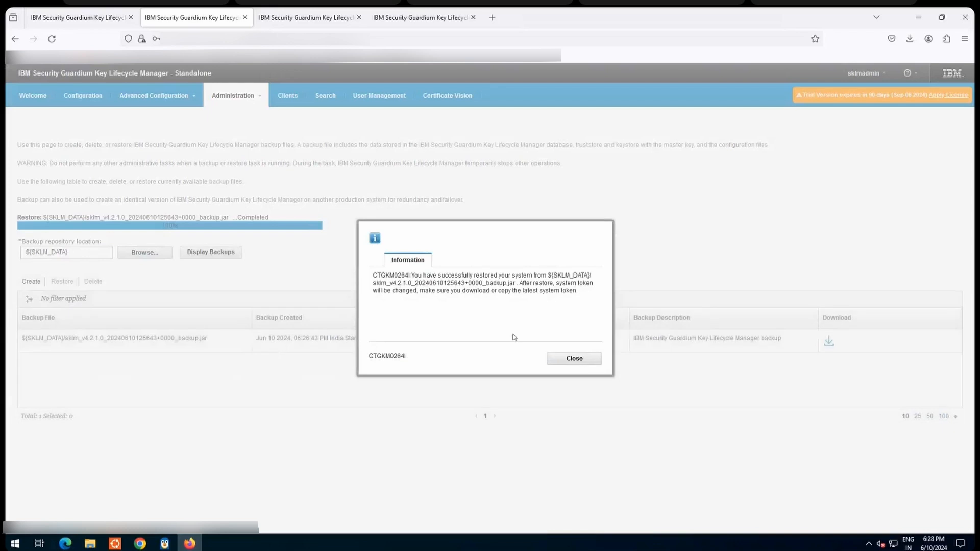
left_click(569, 359)
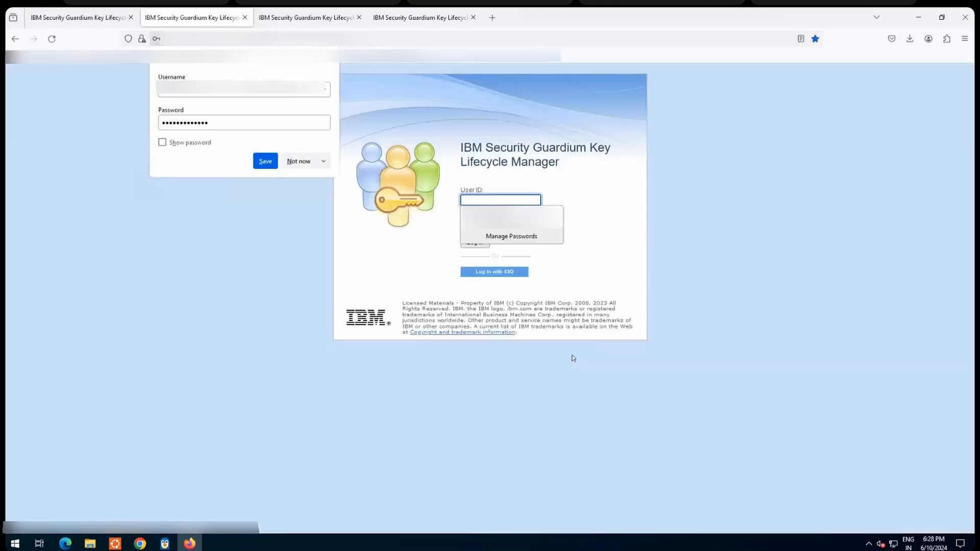
Step: Dismiss the browser's offer to save the password, and log back in to the second server with the saved user ID and password
left_click(286, 273)
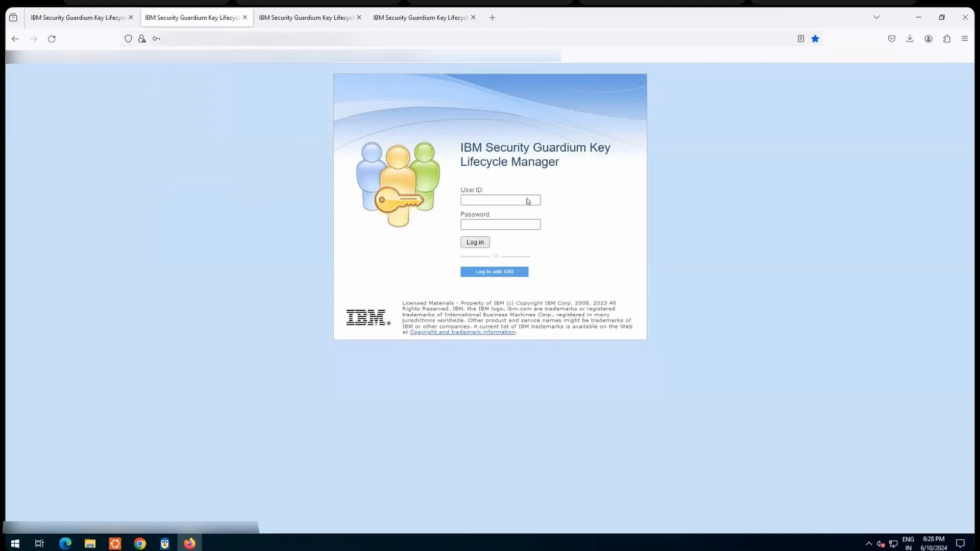
left_click(479, 200)
left_click(490, 216)
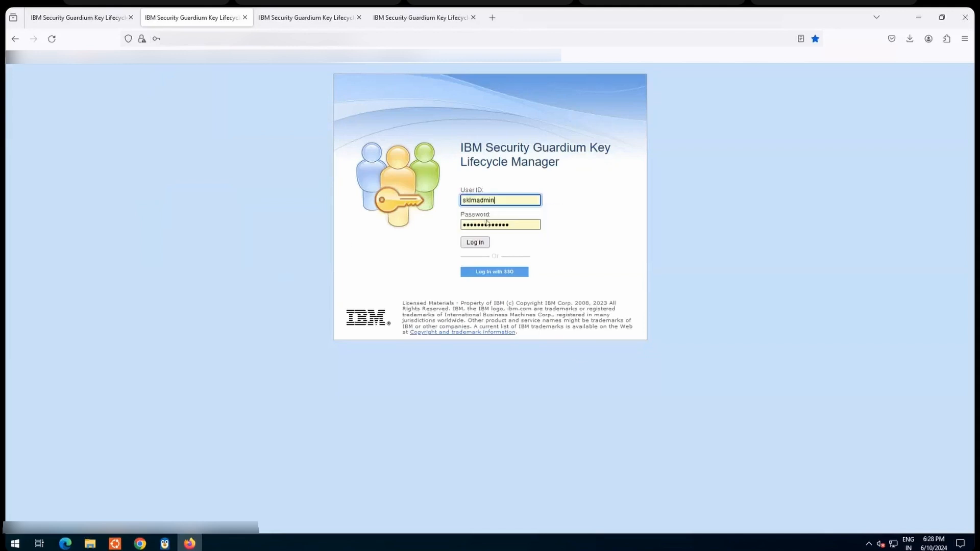
left_click(475, 243)
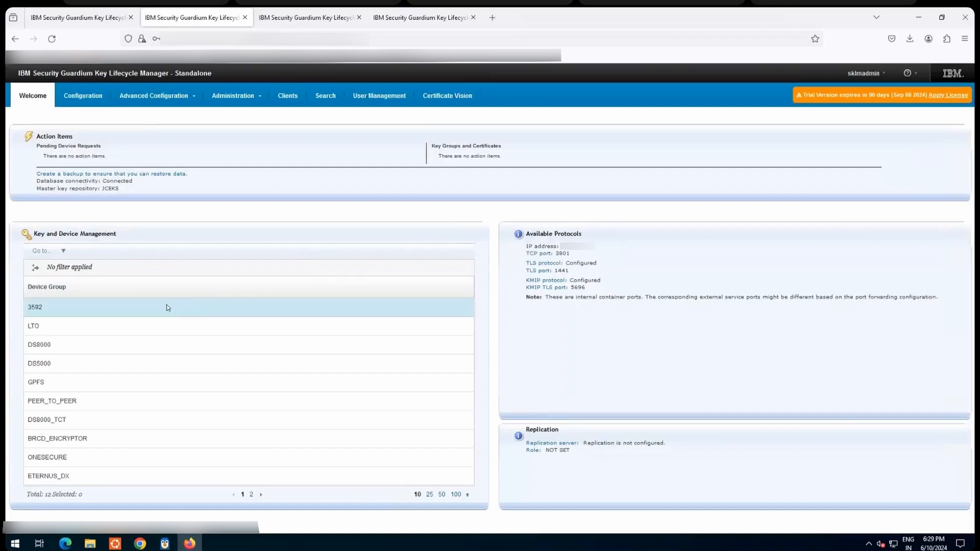
Step: Open the management of keys and devices for the LTO device group on the second server and check the key group tst
left_click(117, 330)
right_click(117, 329)
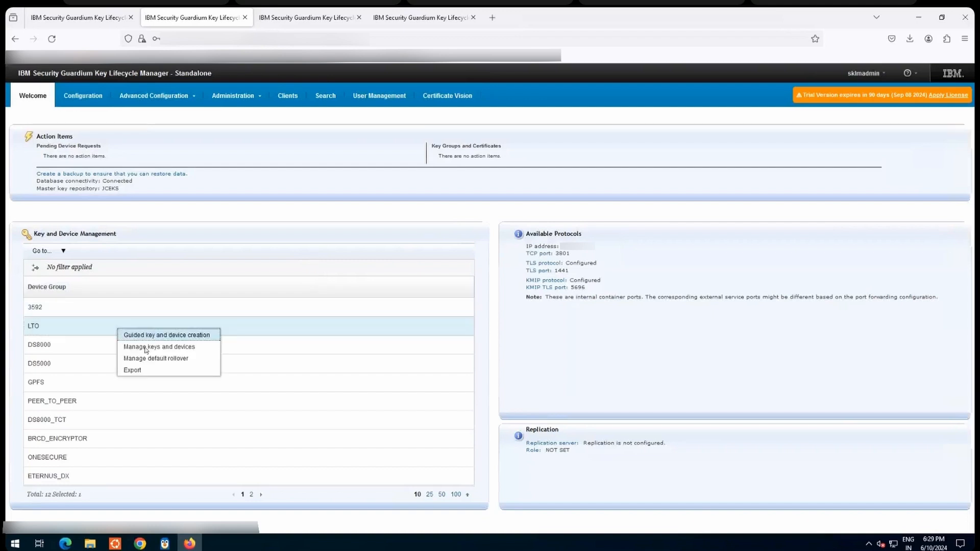
left_click(146, 347)
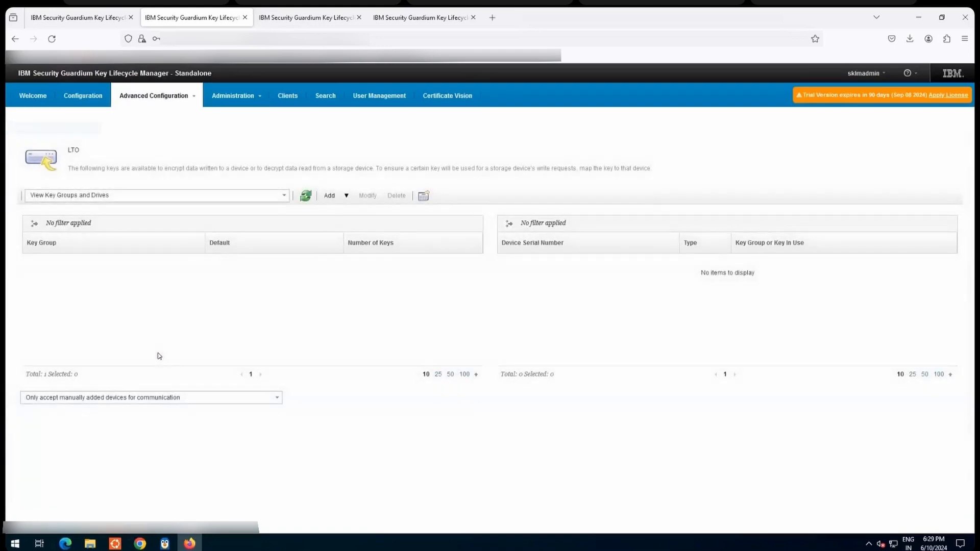
left_click_drag(358, 281, 369, 282)
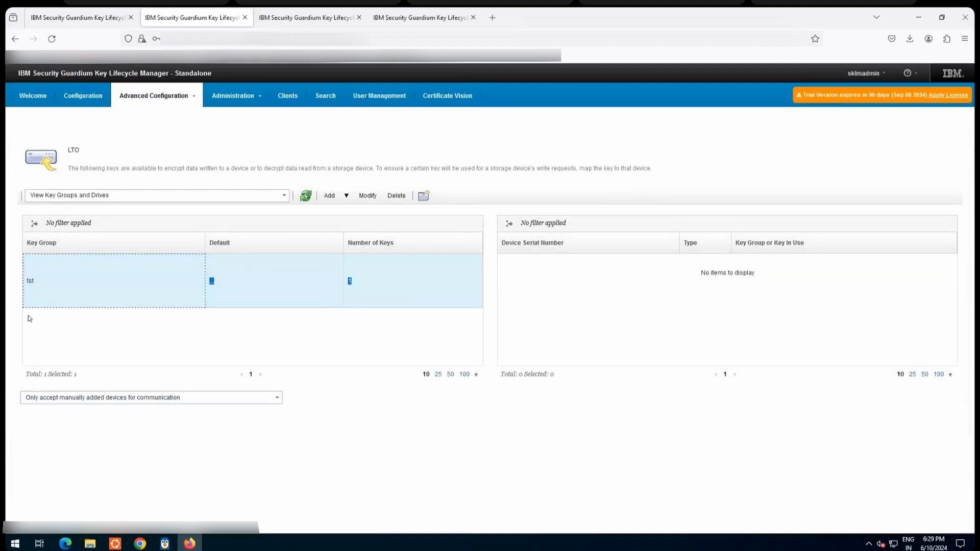
left_click(72, 21)
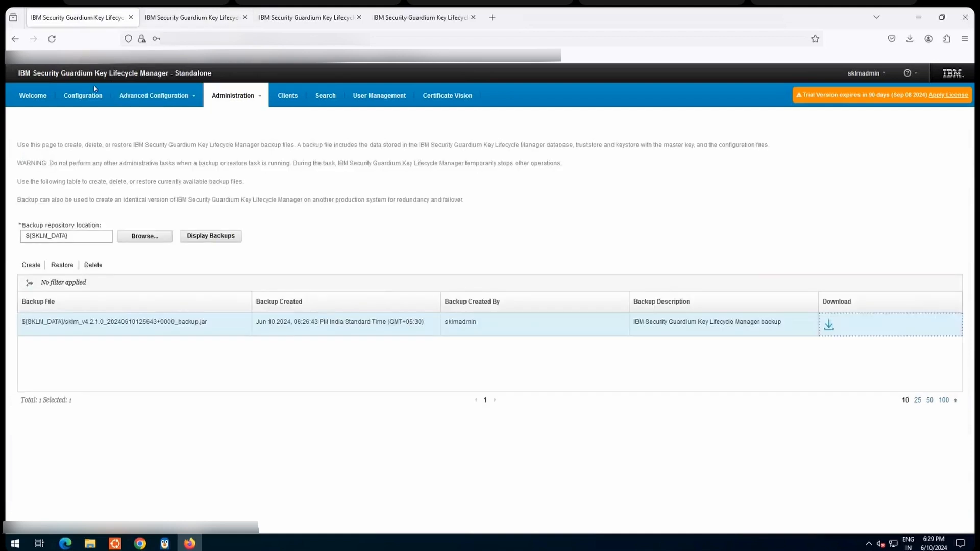
left_click(182, 21)
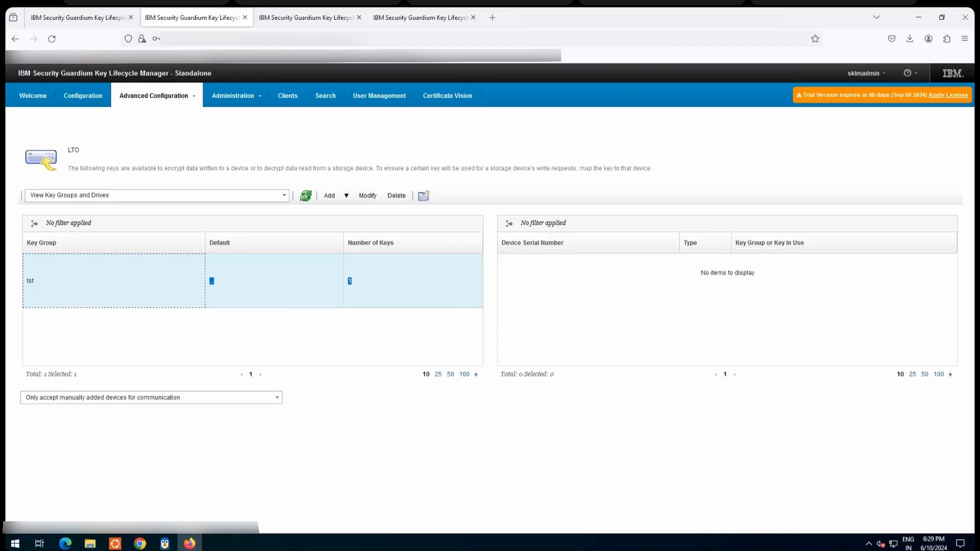
left_click(274, 281)
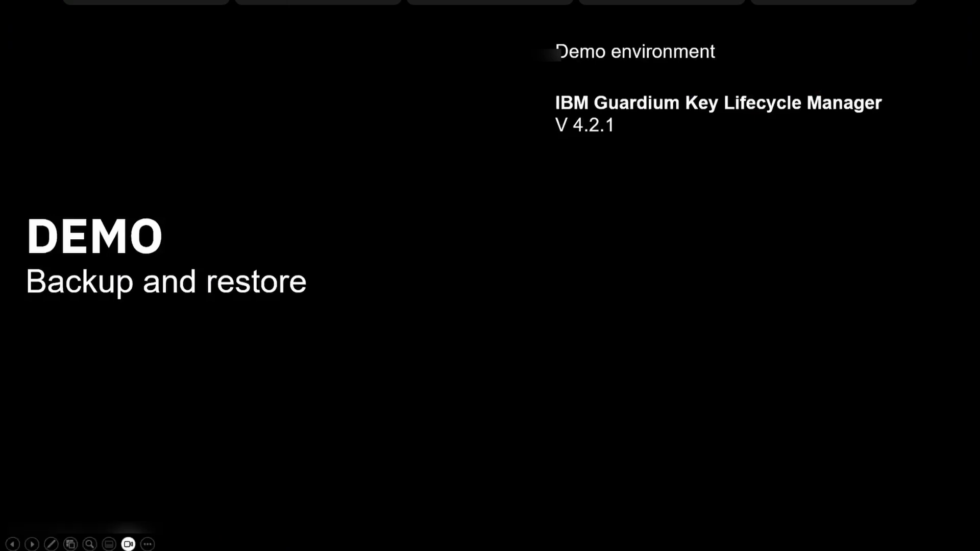
key("Right")
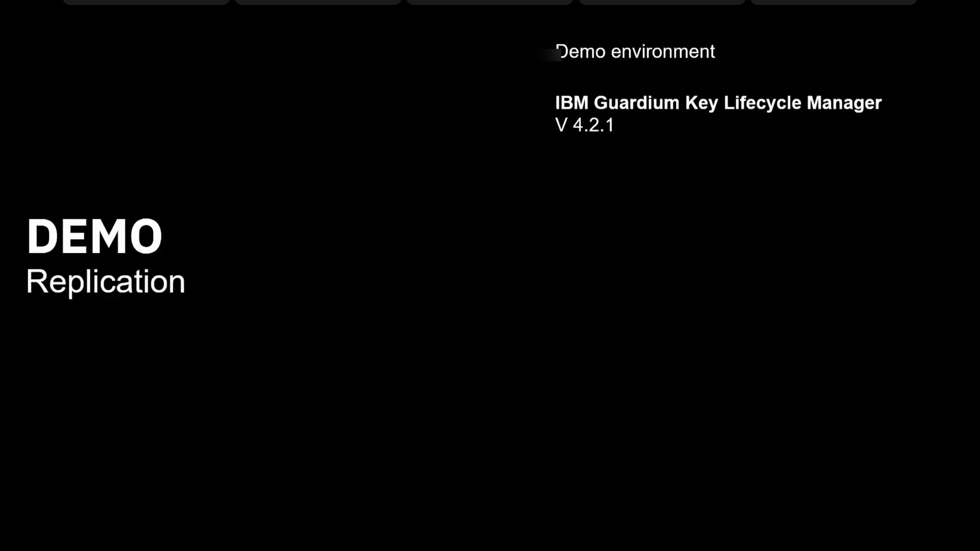
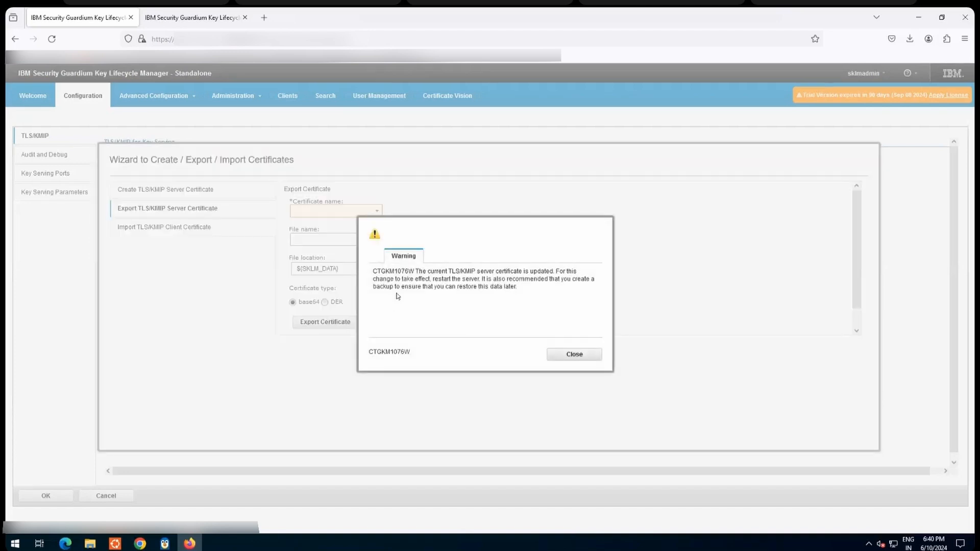
Step: Dismiss the server certificate warning and leave the certificate wizard on the first server without exporting a certificate
left_click(586, 357)
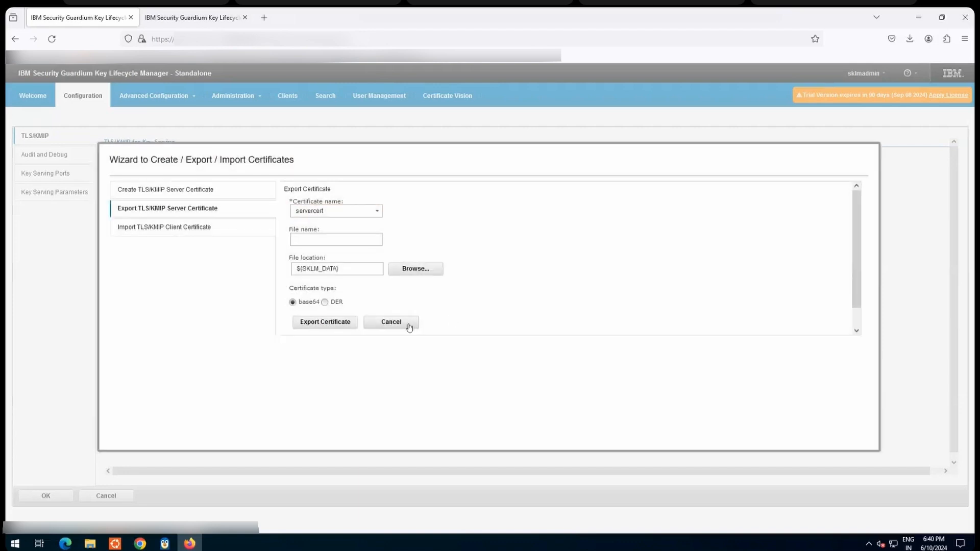
left_click(409, 325)
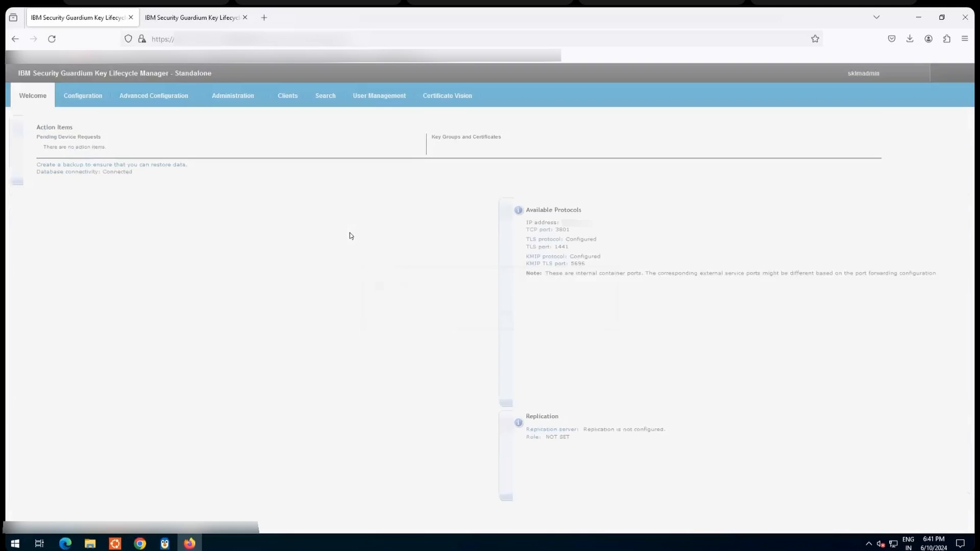
left_click(182, 307)
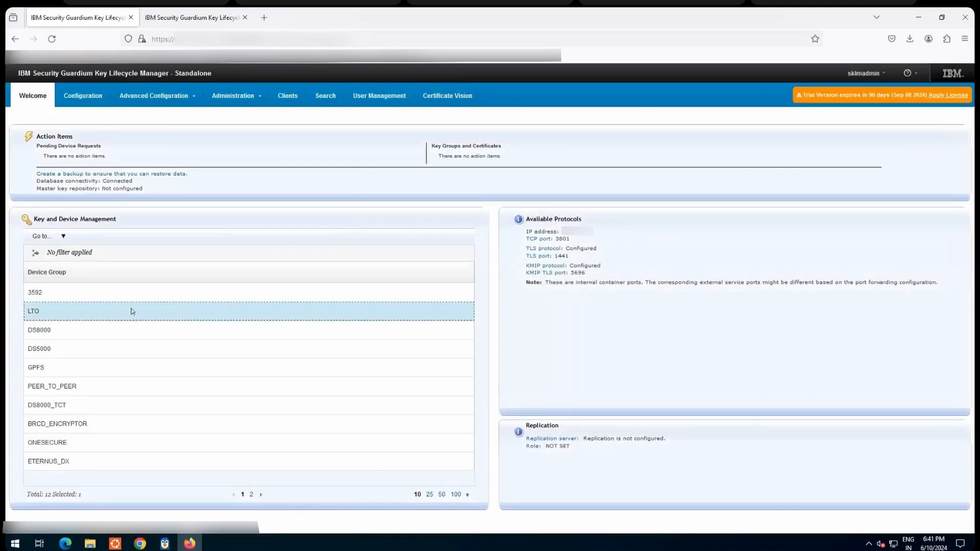
Step: Create a backup of the first server in ${SKLM_DATA}, entering and retyping the backup password and confirming the operation
left_click(237, 96)
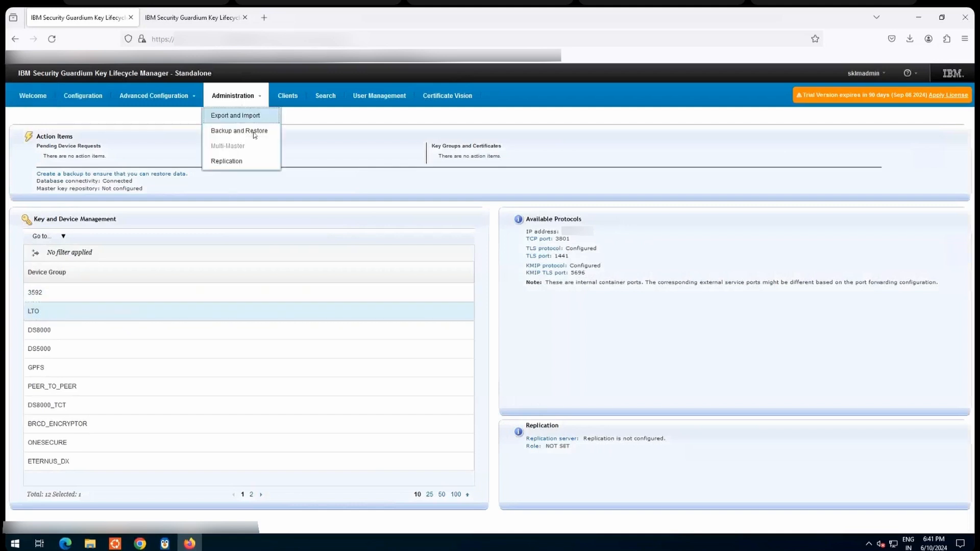
left_click(247, 135)
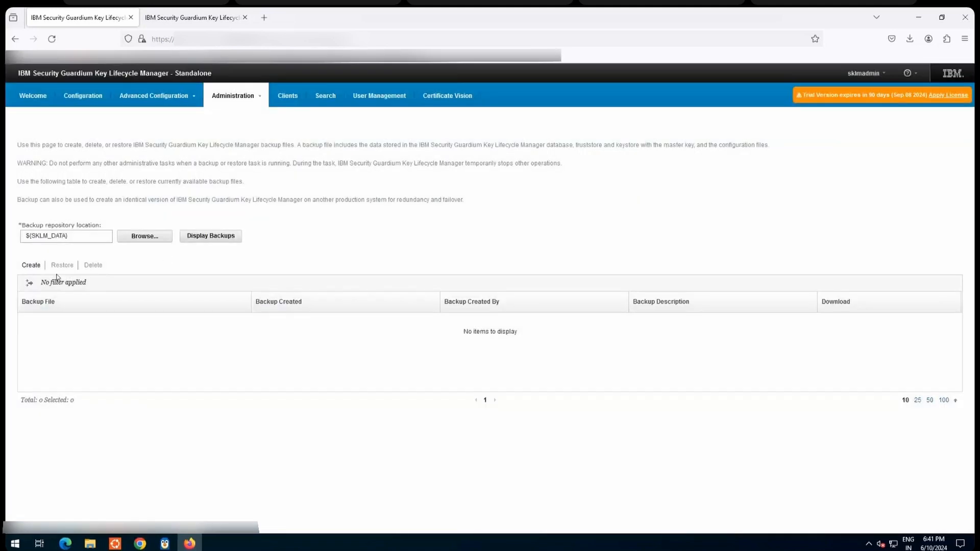
left_click(30, 265)
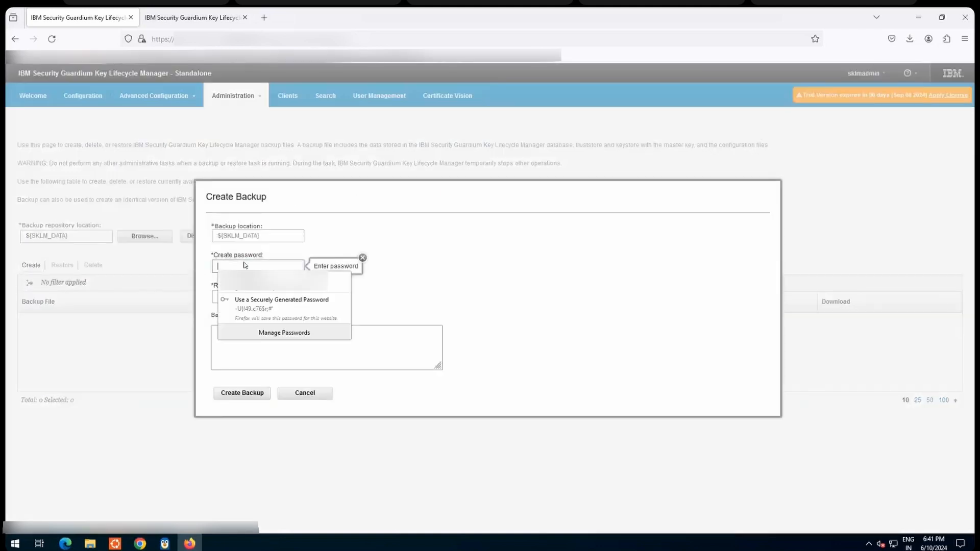
left_click(239, 300)
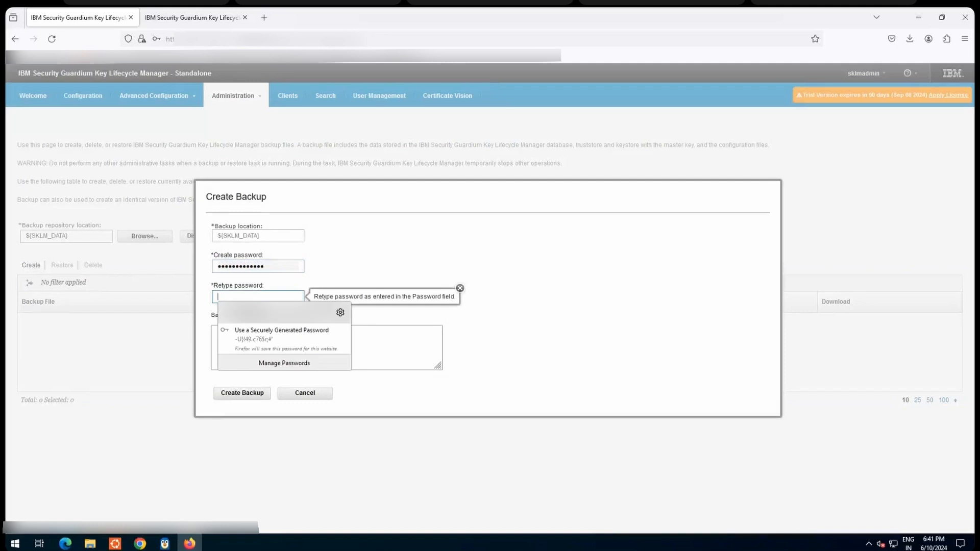
left_click(250, 322)
left_click(240, 394)
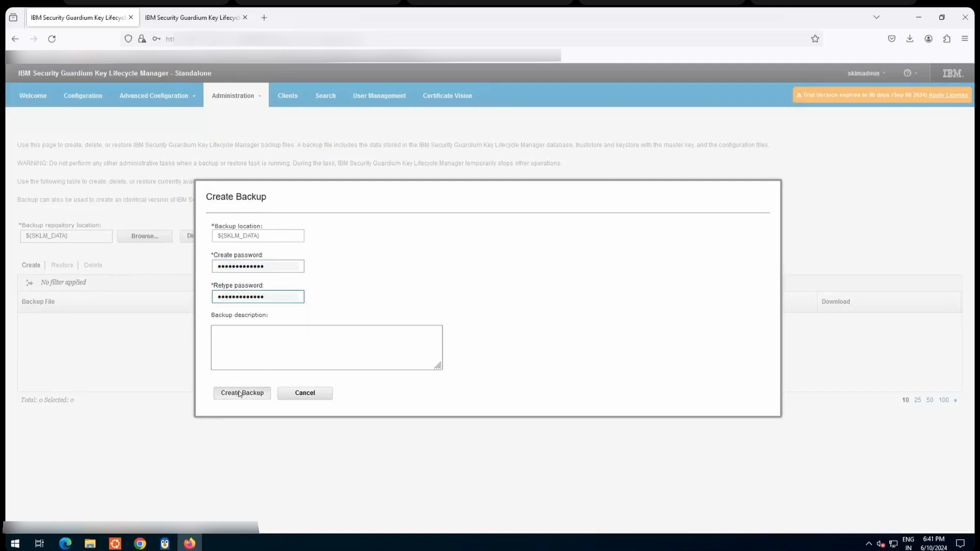
left_click(515, 354)
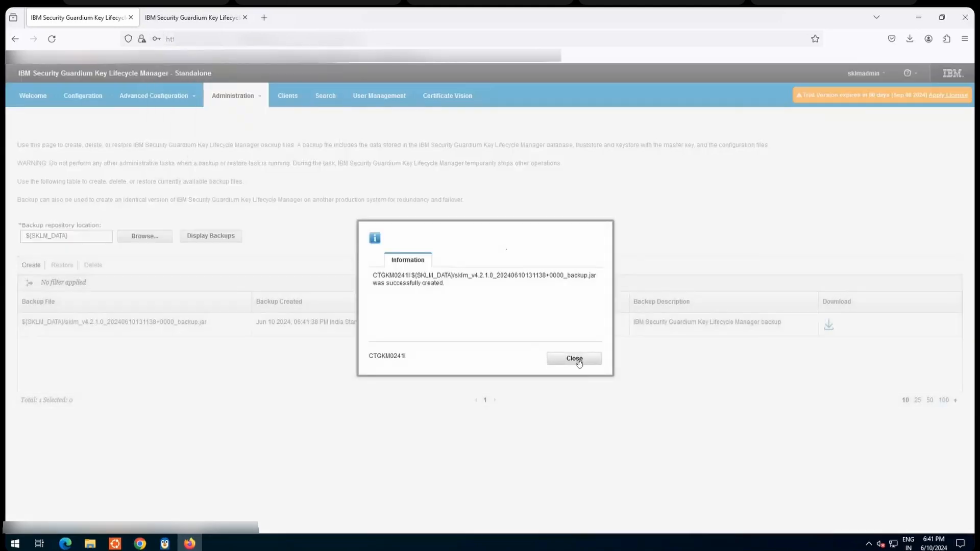
left_click(575, 358)
left_click(811, 327)
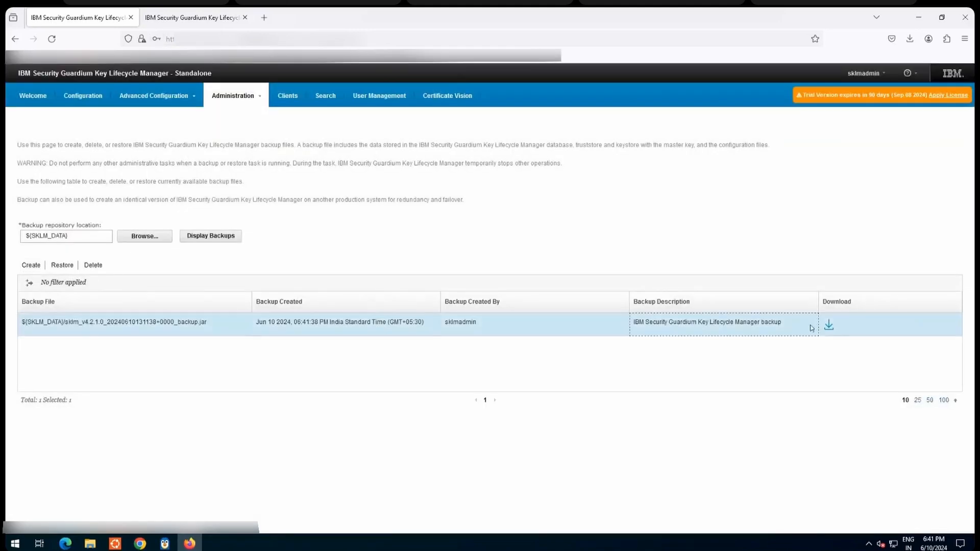
left_click(828, 326)
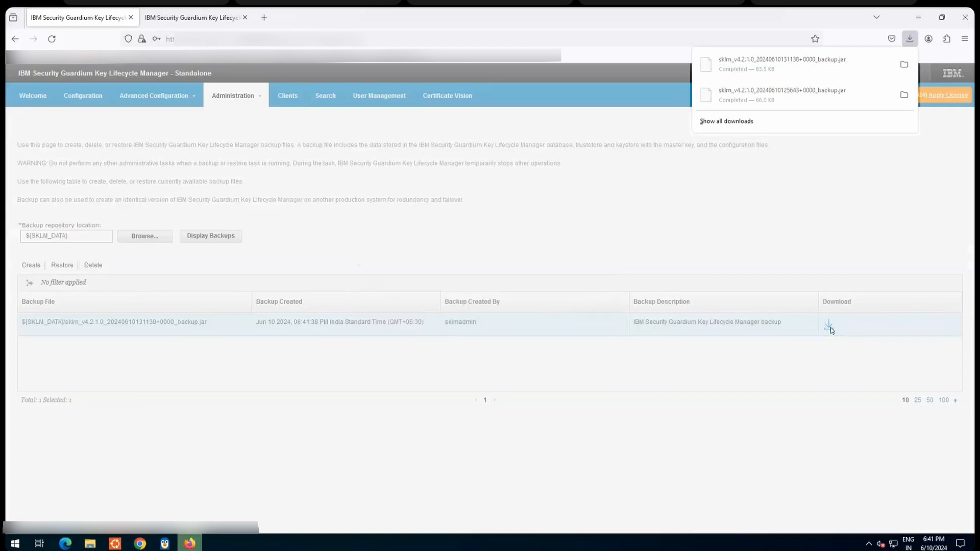
left_click(903, 66)
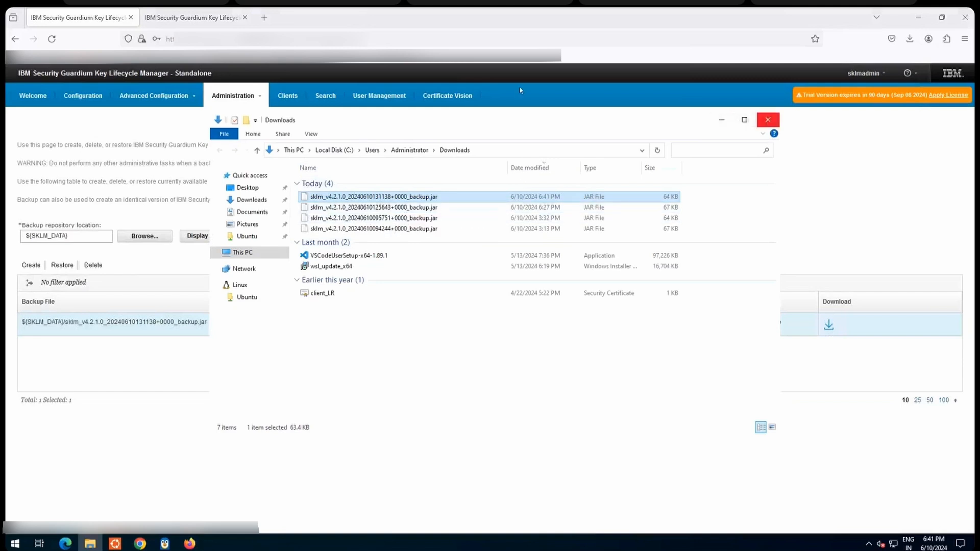
left_click(767, 119)
left_click(199, 18)
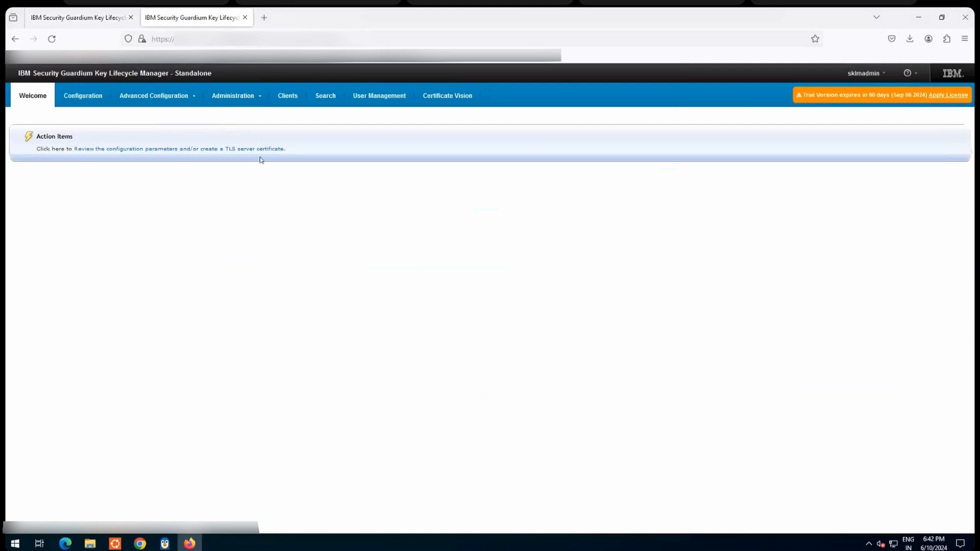
left_click(238, 96)
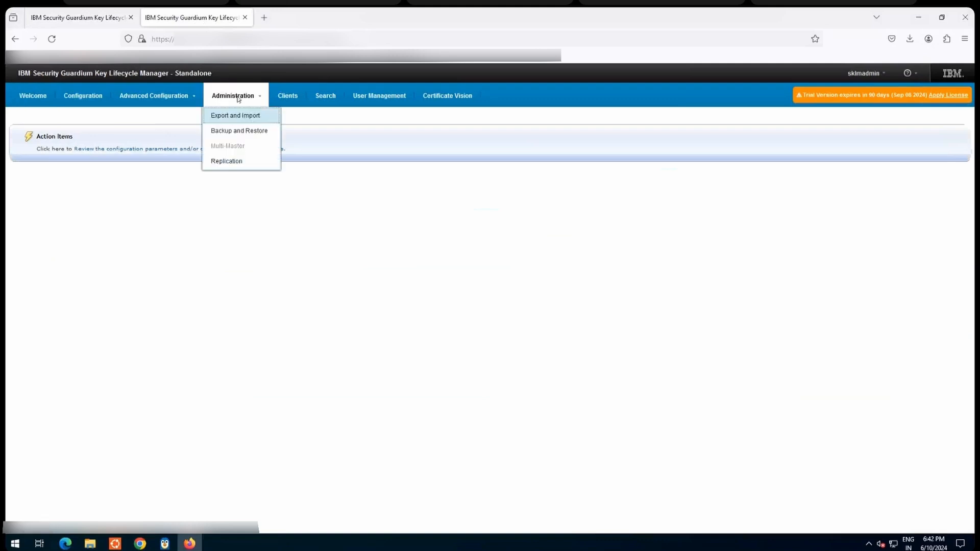
left_click(231, 134)
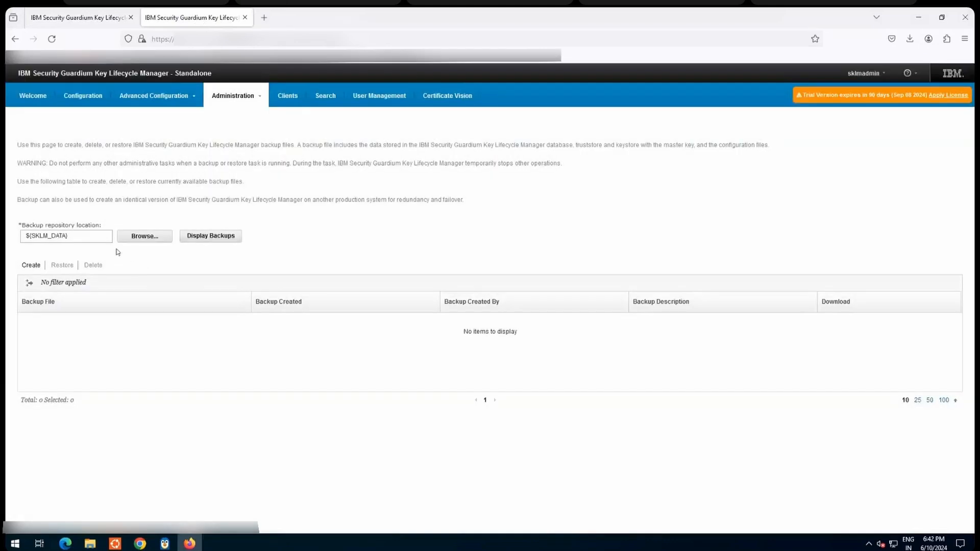
left_click(141, 239)
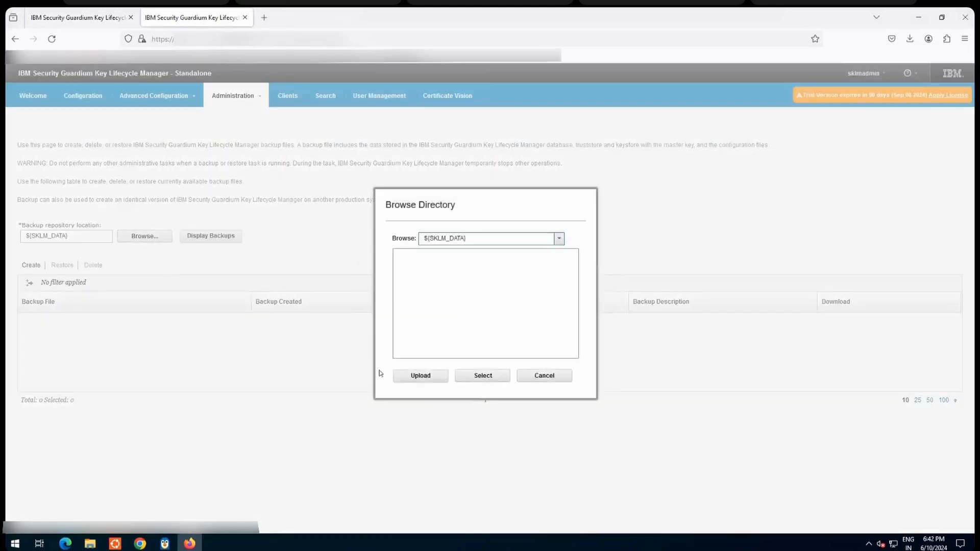
left_click(421, 377)
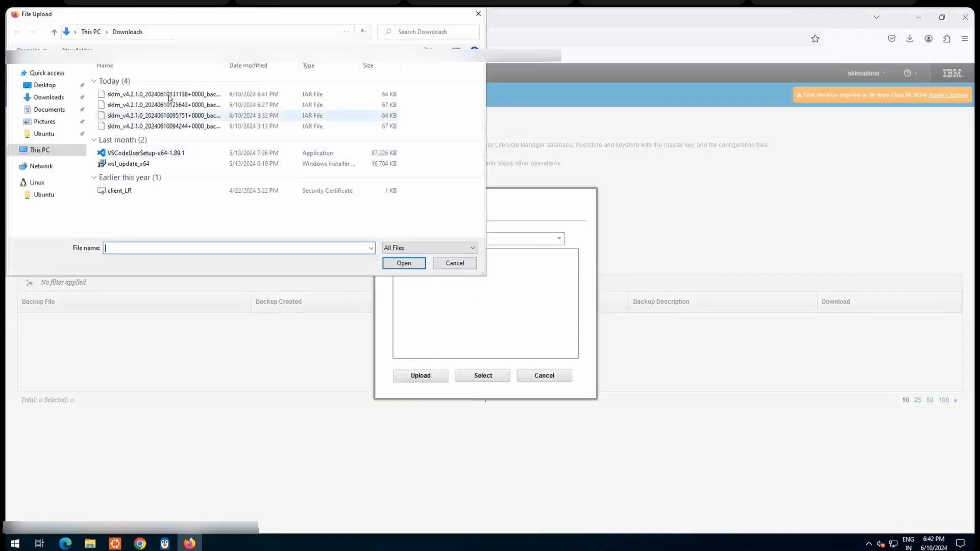
double_click(168, 95)
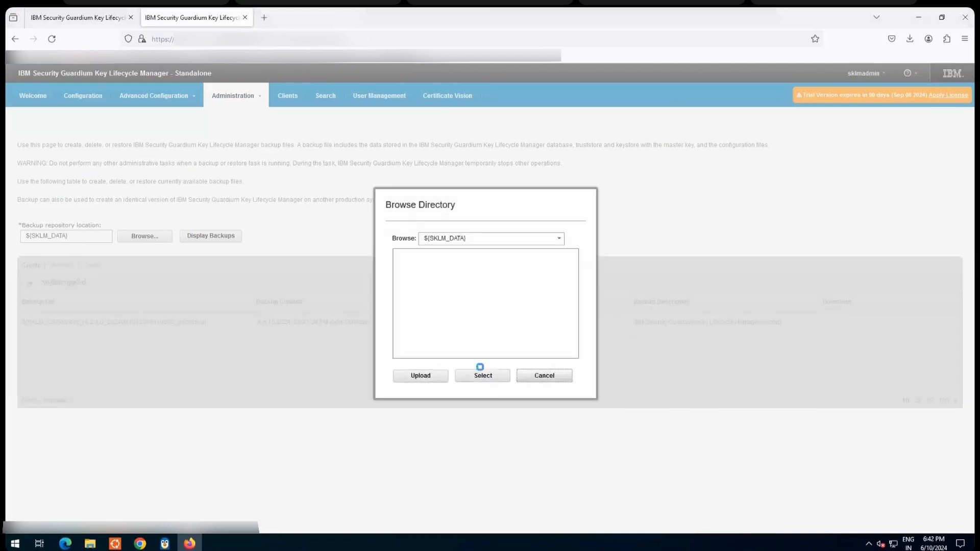
left_click(481, 374)
left_click(107, 321)
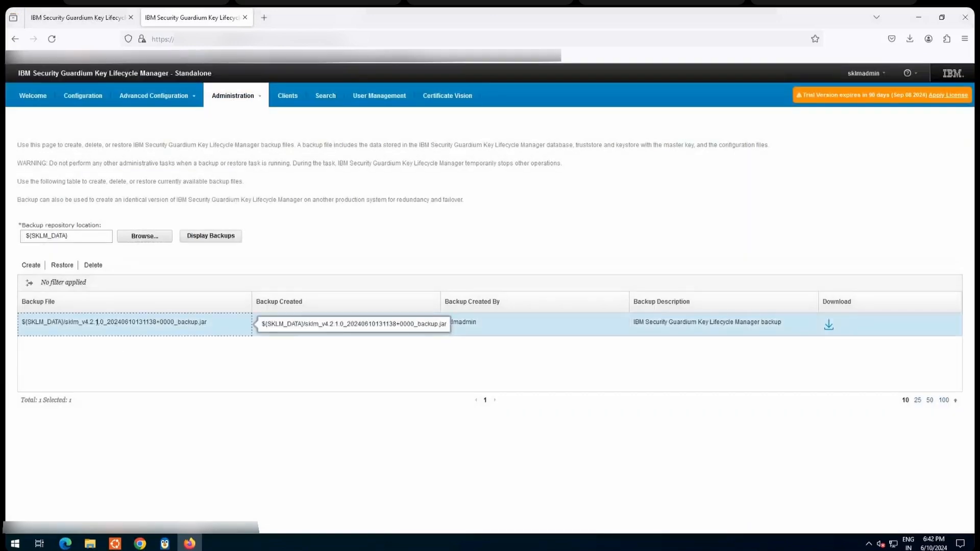
left_click(59, 266)
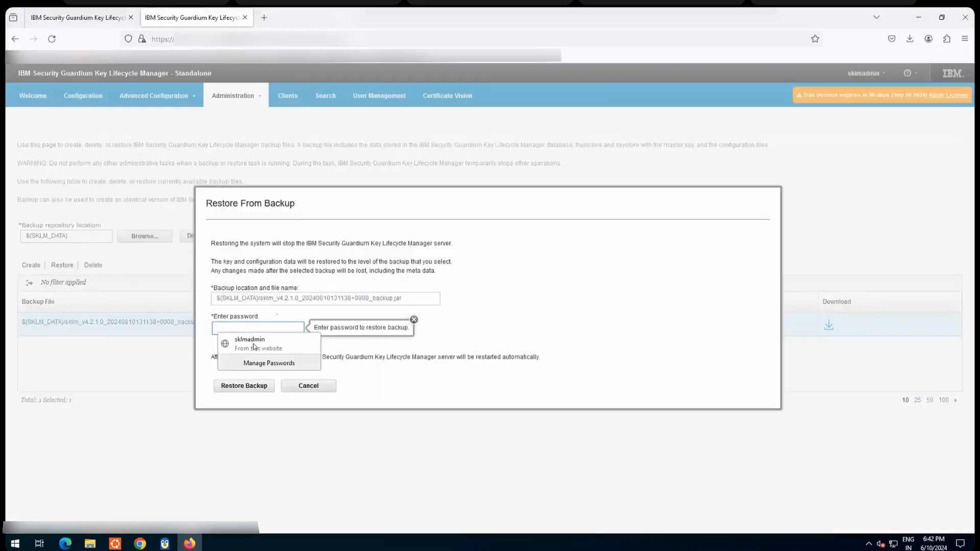
left_click(254, 343)
left_click(249, 386)
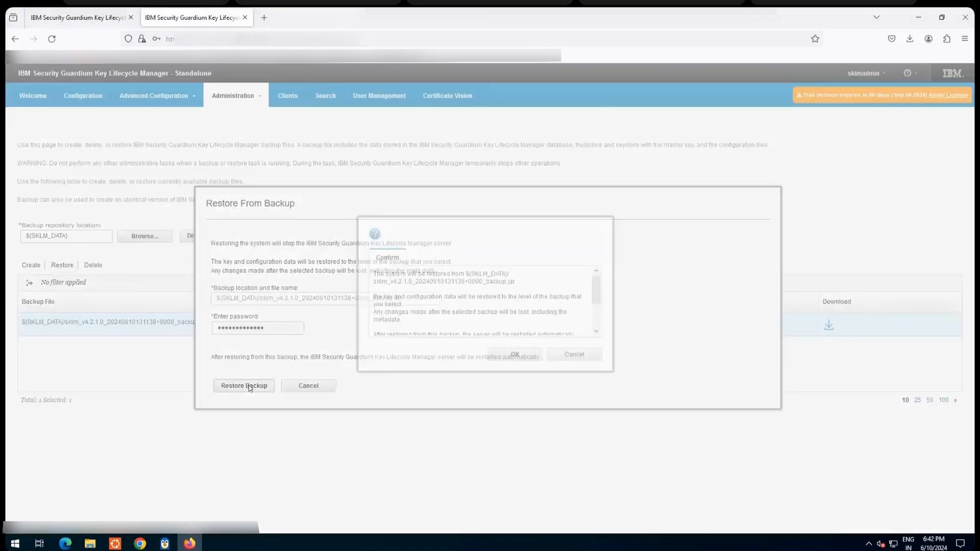
left_click(510, 356)
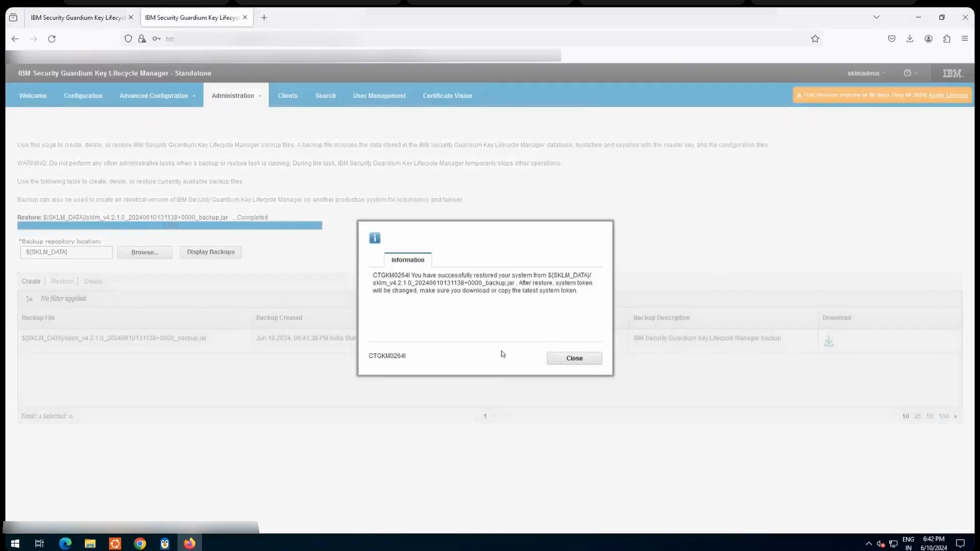
left_click(577, 359)
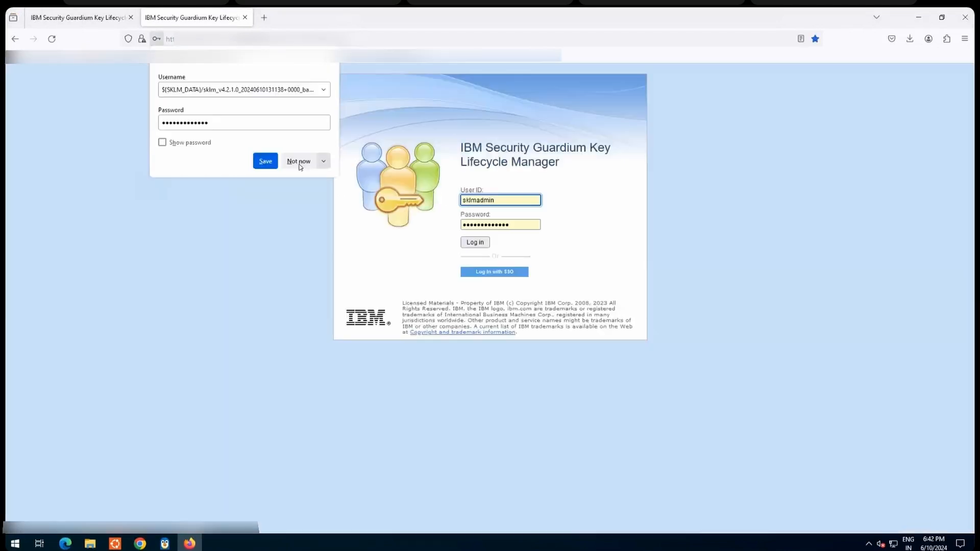
Step: Decline the browser's offer to save the backup password and log back in to the second server with the prefilled credentials
left_click(292, 253)
left_click(473, 244)
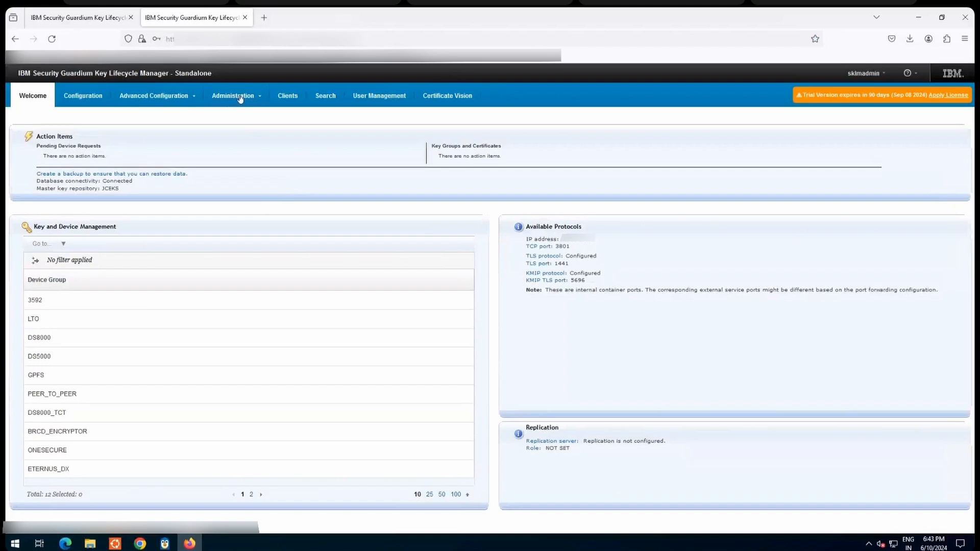
Step: Configure the second server as a replication clone, save the replication configuration, and start its replication server
left_click(240, 98)
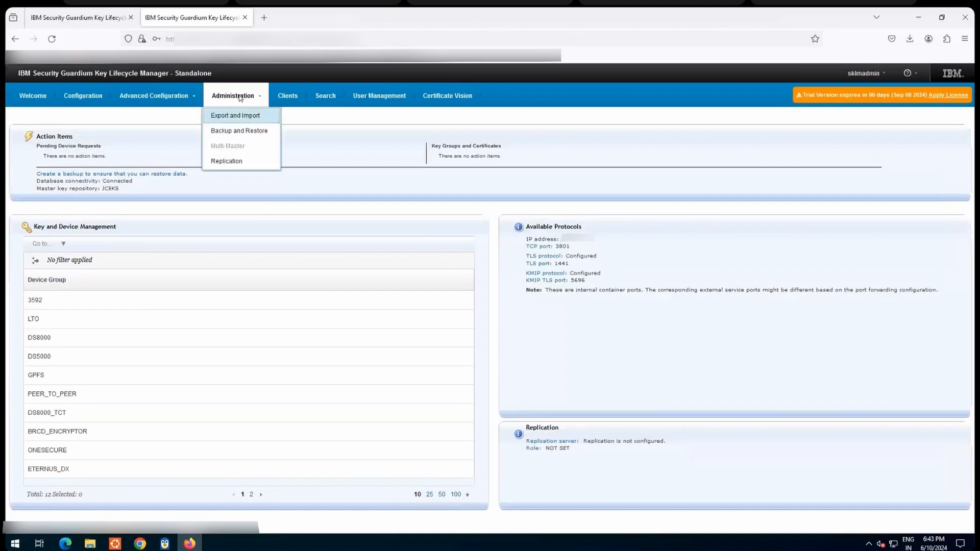
left_click(232, 162)
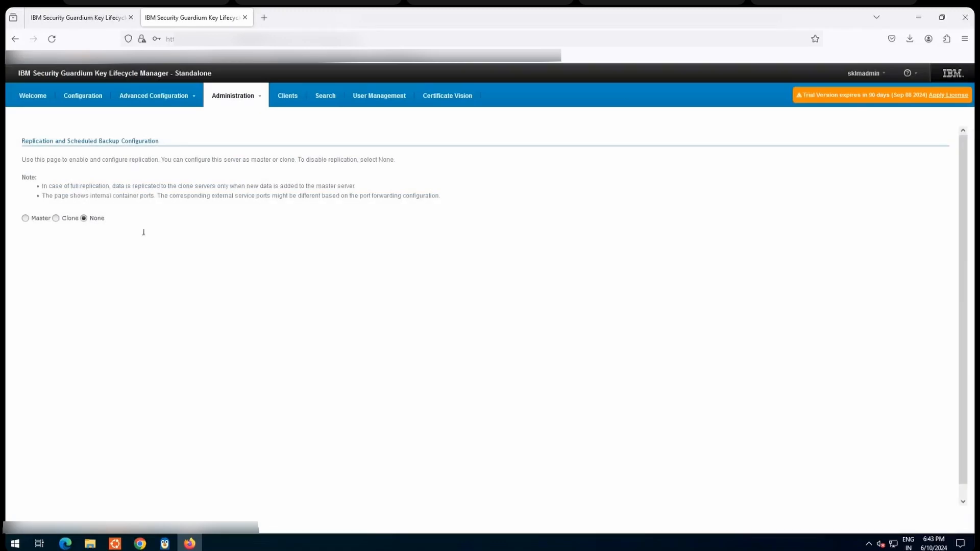
left_click(56, 218)
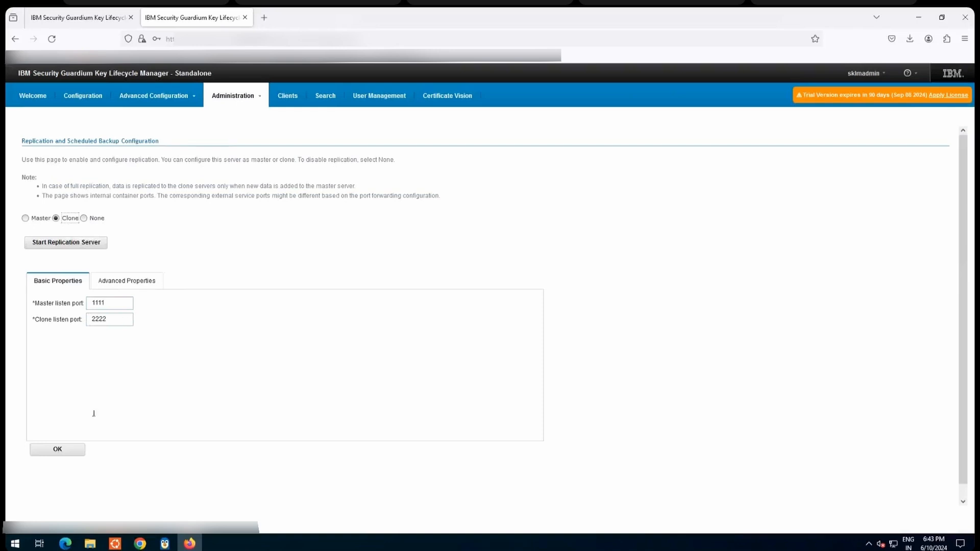
left_click(61, 453)
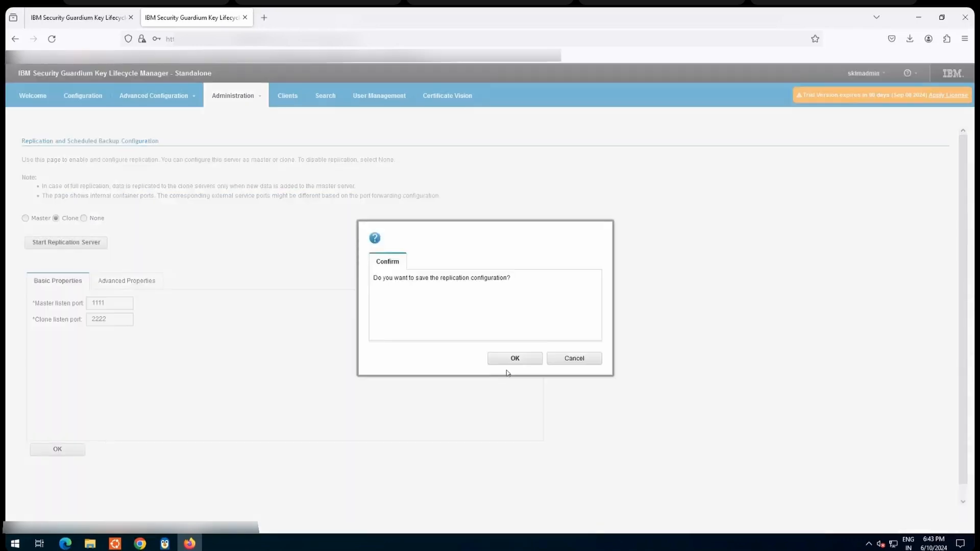
left_click(511, 359)
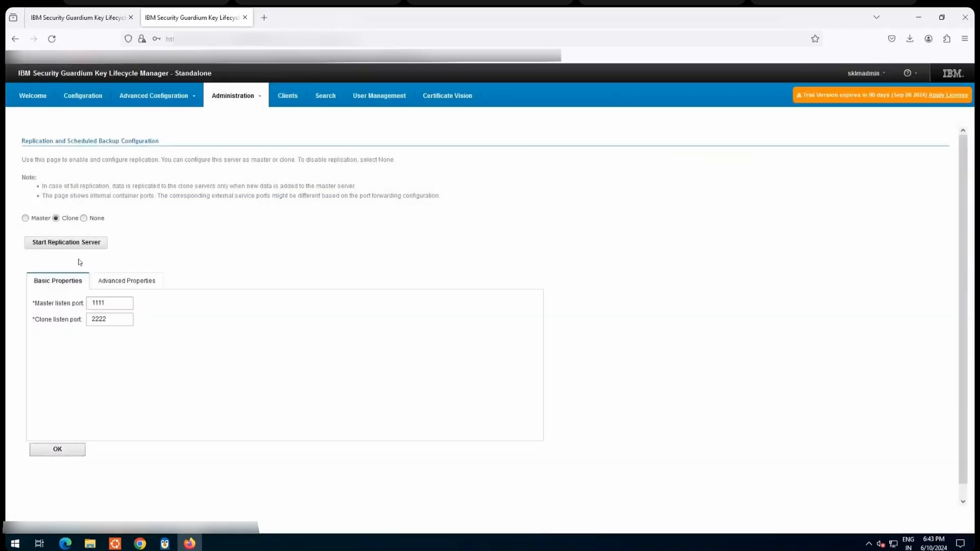
left_click(60, 244)
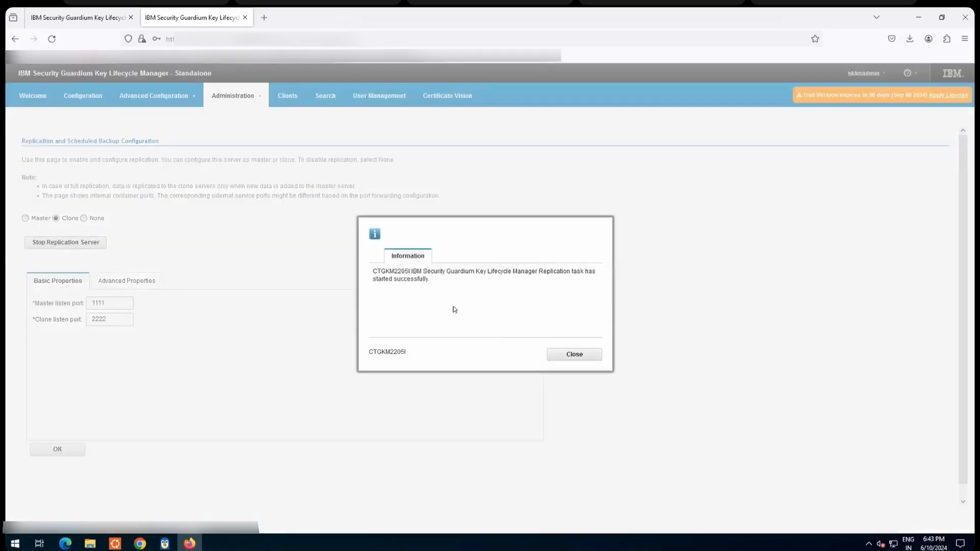
left_click(589, 361)
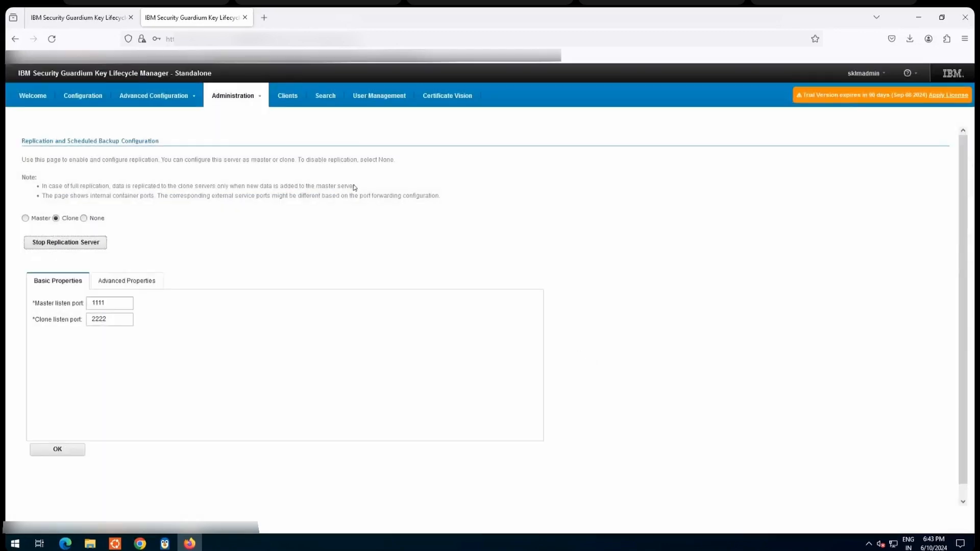
Step: Copy the second server's host name from its address, and on the first server set the replication role to Master, confirming the reset
key("ctrl+l")
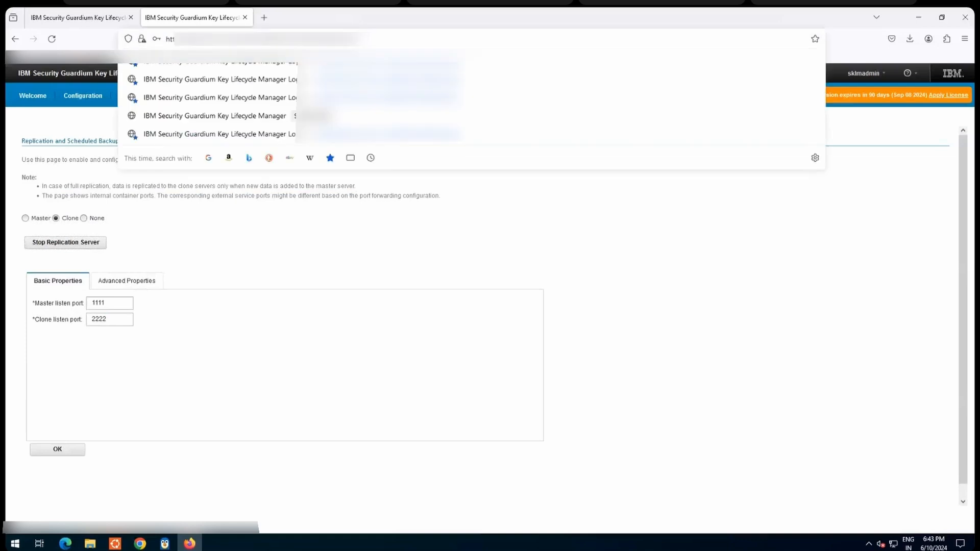
left_click_drag(266, 38, 187, 39)
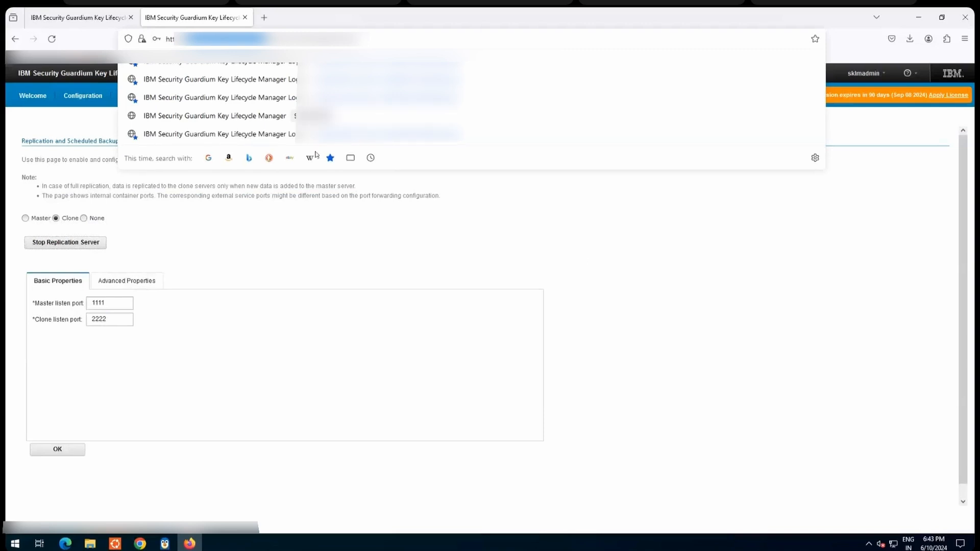
left_click(75, 15)
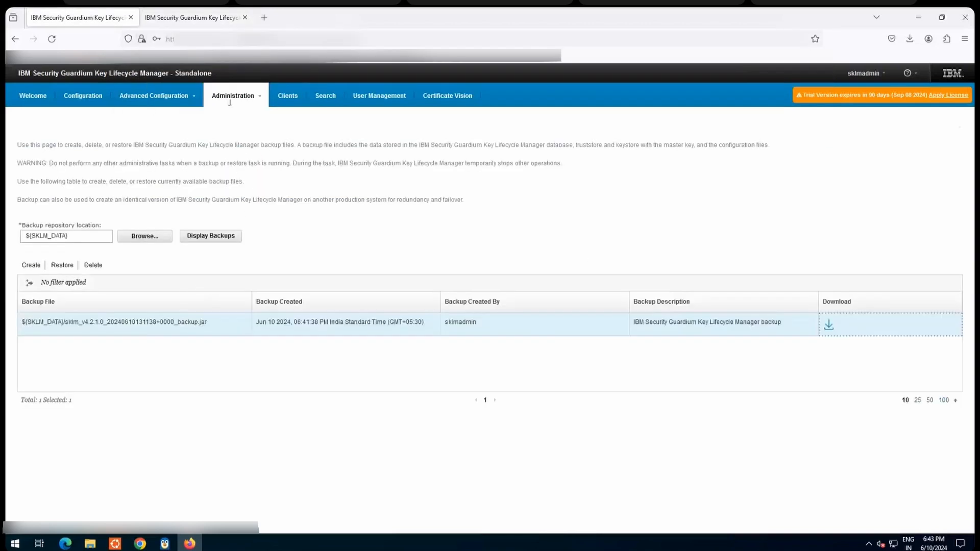
left_click(232, 96)
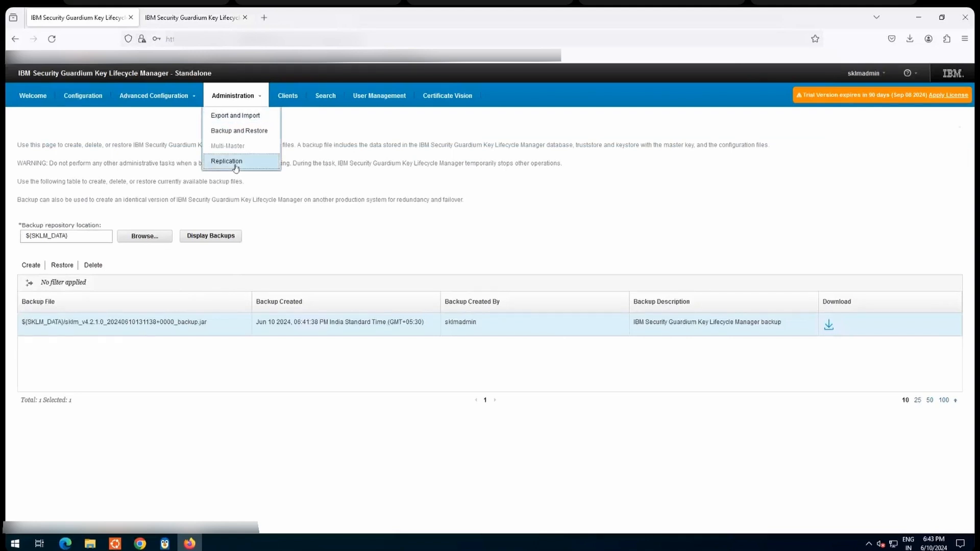
left_click(235, 167)
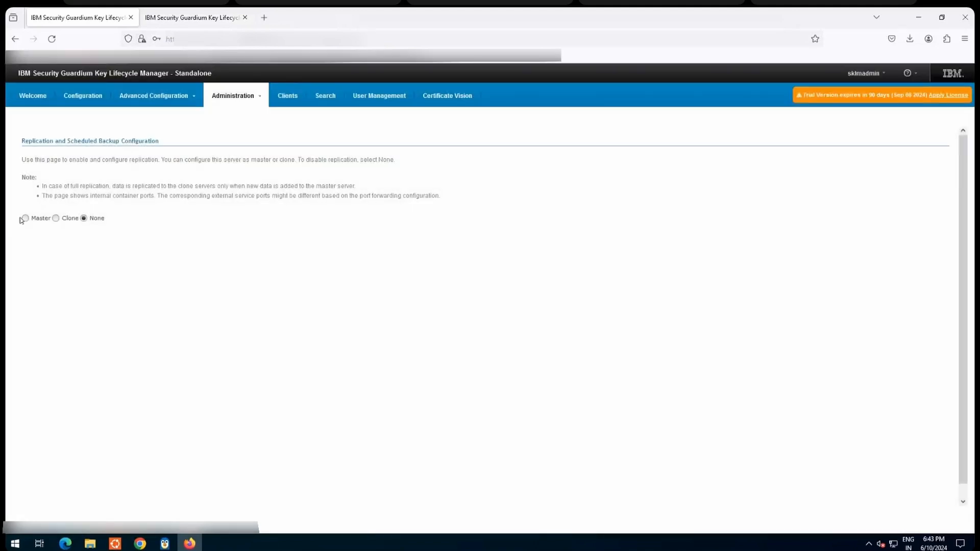
left_click(24, 219)
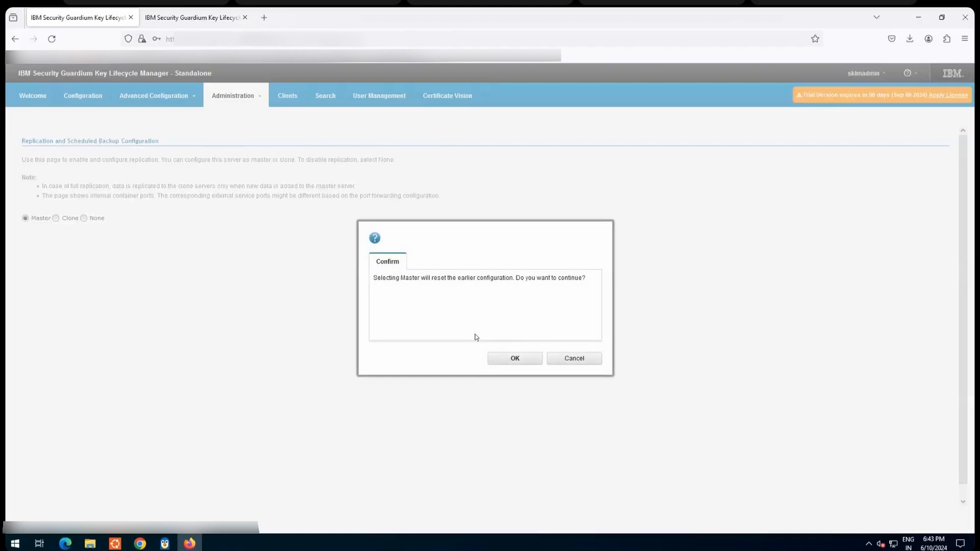
left_click(514, 359)
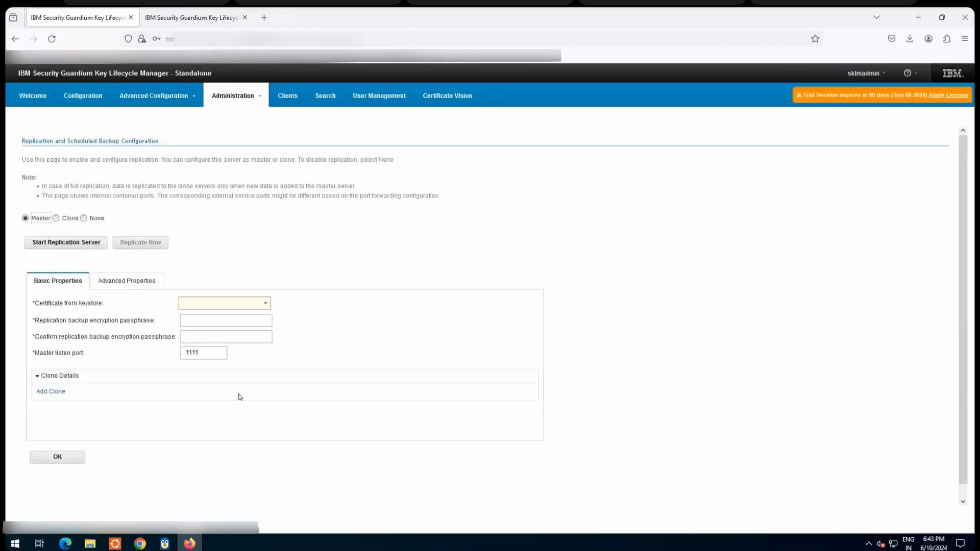
Step: Choose servercert as the master's keystore certificate and enter and confirm the replication backup encryption passphrase
left_click(265, 305)
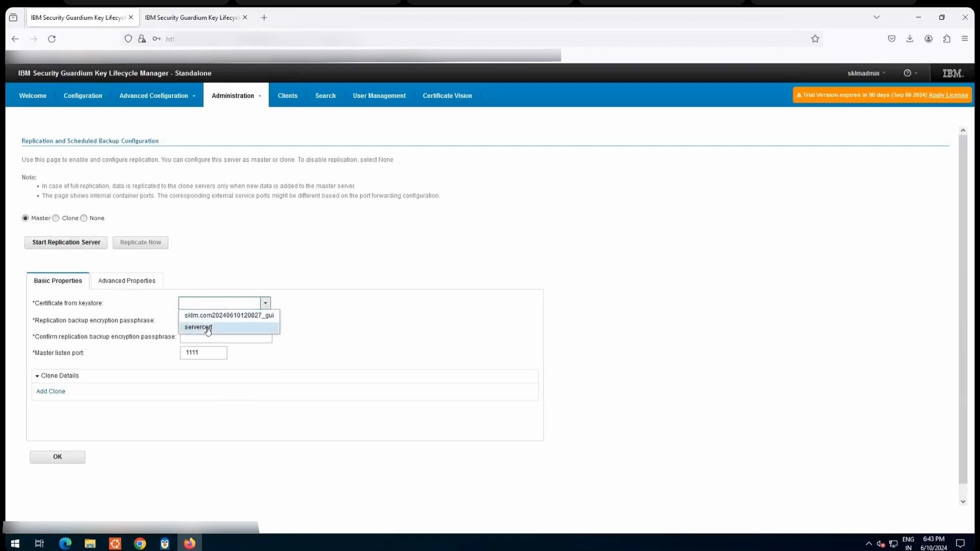
left_click(207, 328)
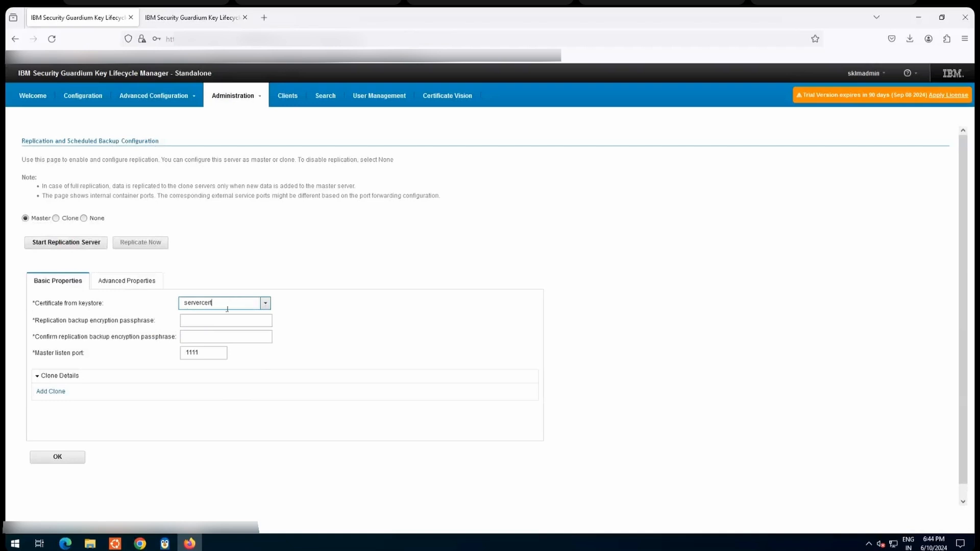
left_click(195, 321)
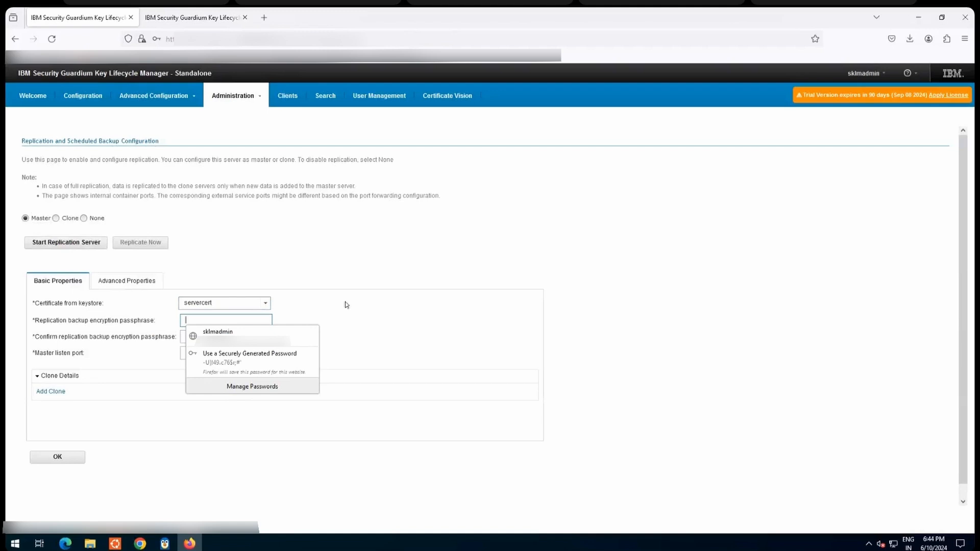
type("1234")
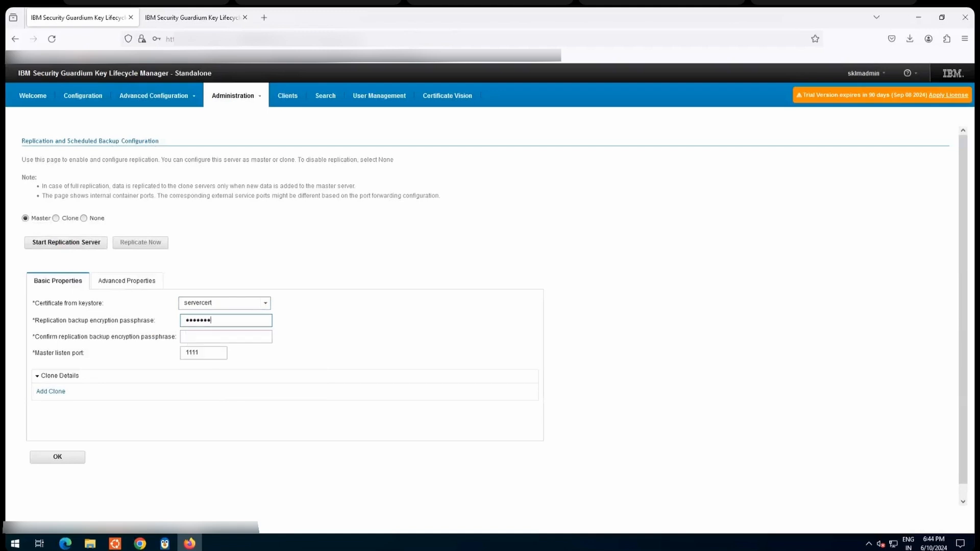
type("•••••••••")
key("Tab")
type("•")
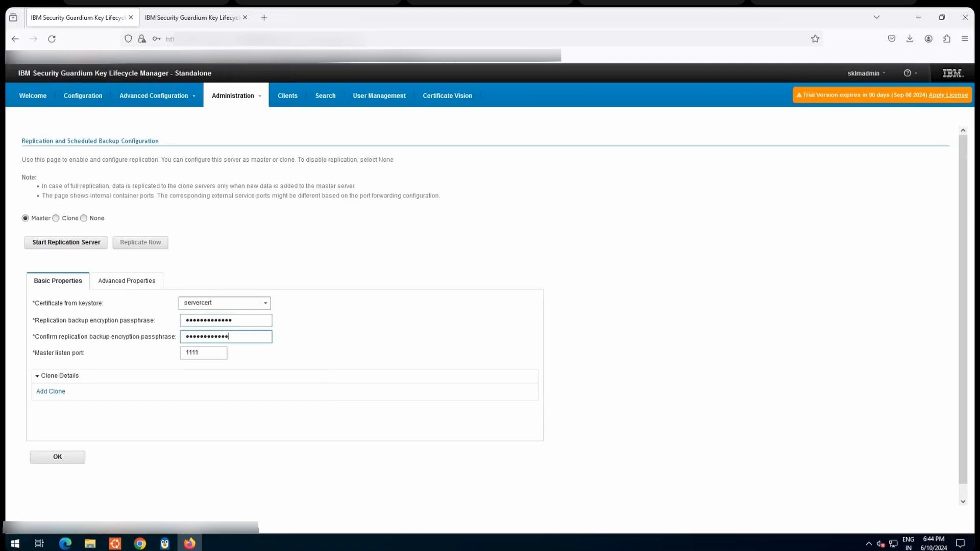
Step: Add the second server as a clone by its host name and enable the incremental replication frequency option
left_click(46, 396)
left_click(192, 404)
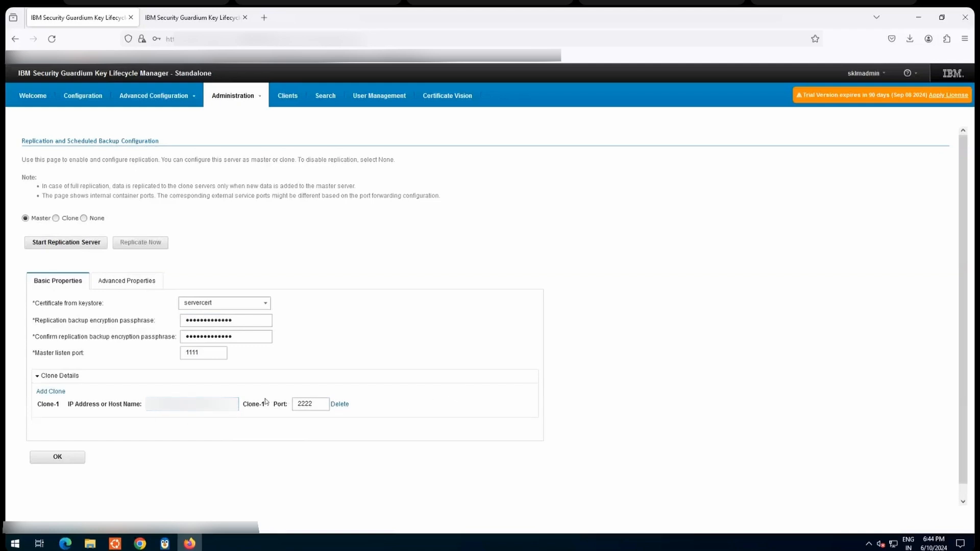
left_click(122, 283)
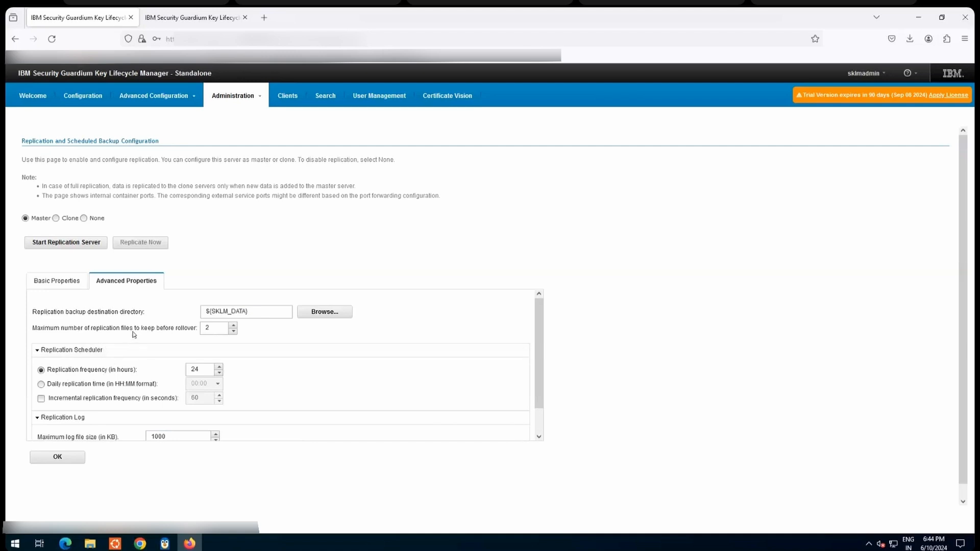
scroll(133, 335, "down", 1)
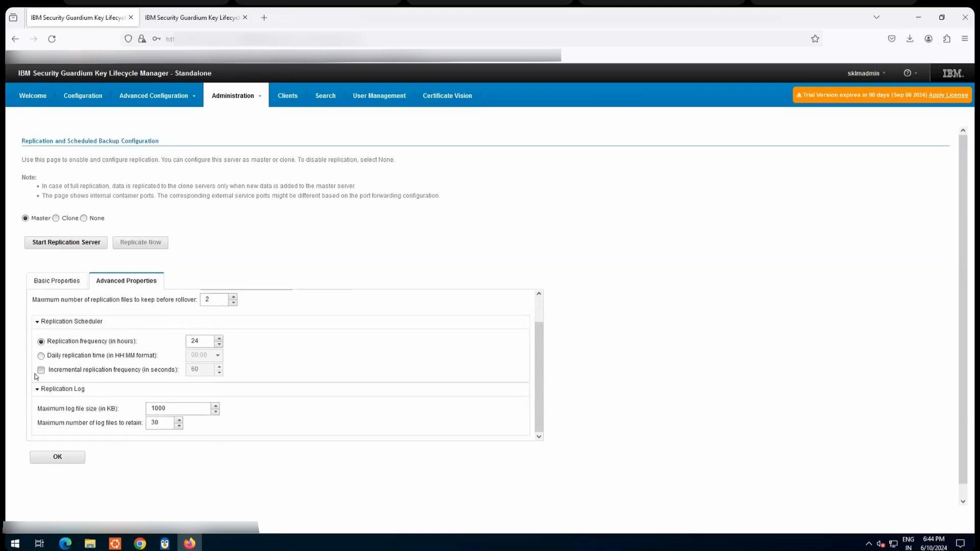
left_click(42, 371)
left_click(54, 282)
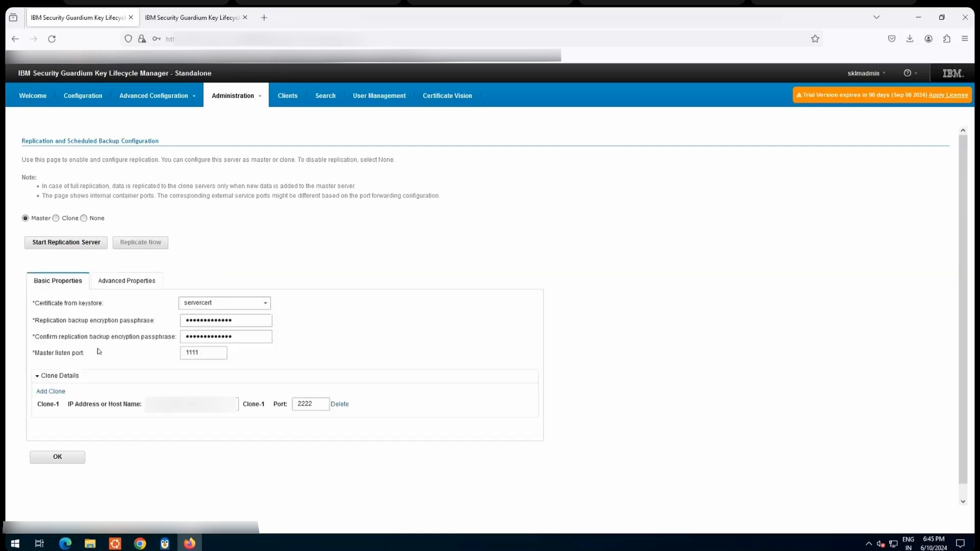
Step: Save the master's replication configuration and start its replication server
left_click(53, 459)
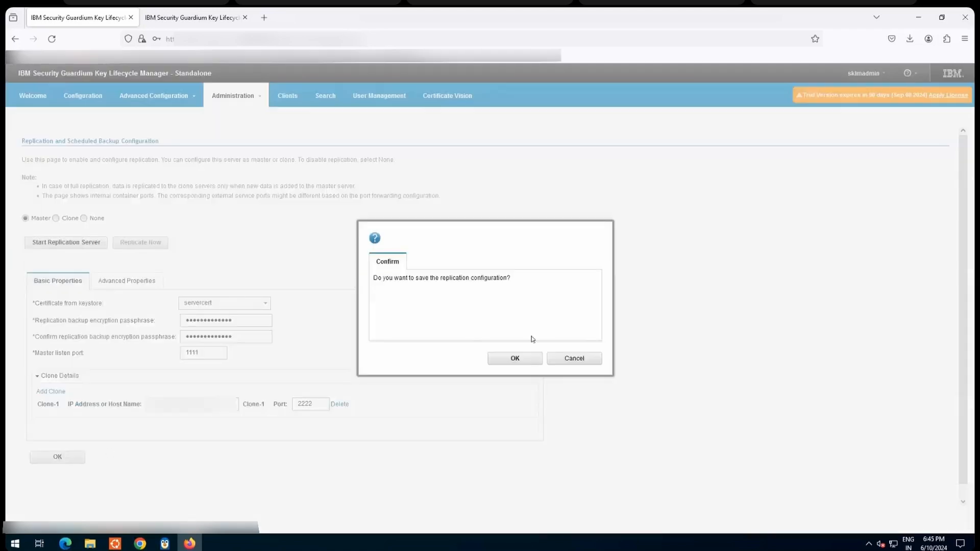
left_click(515, 359)
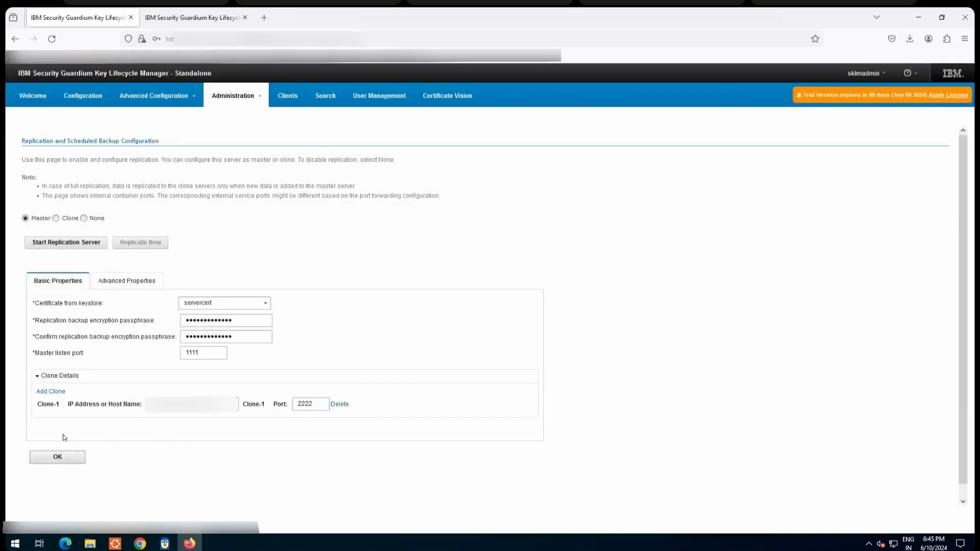
left_click(70, 247)
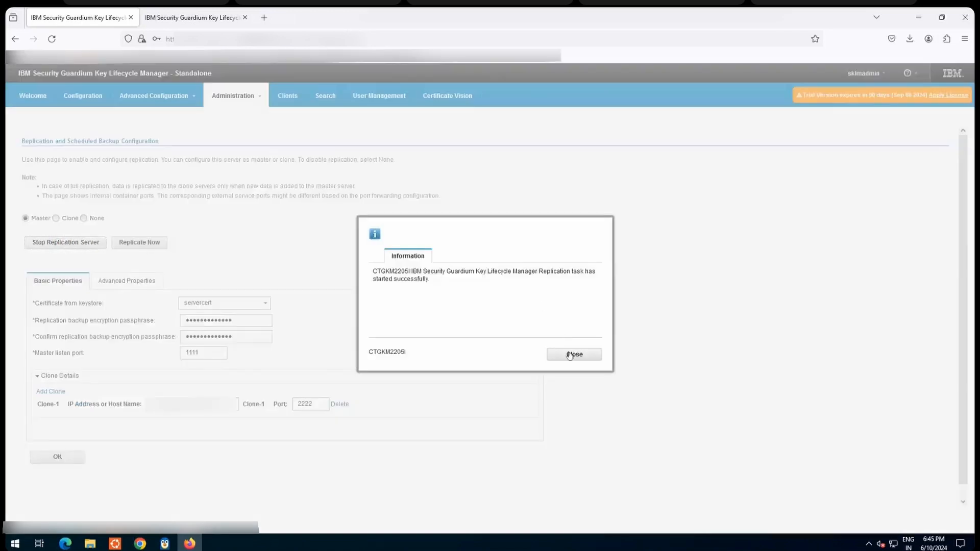
left_click(573, 355)
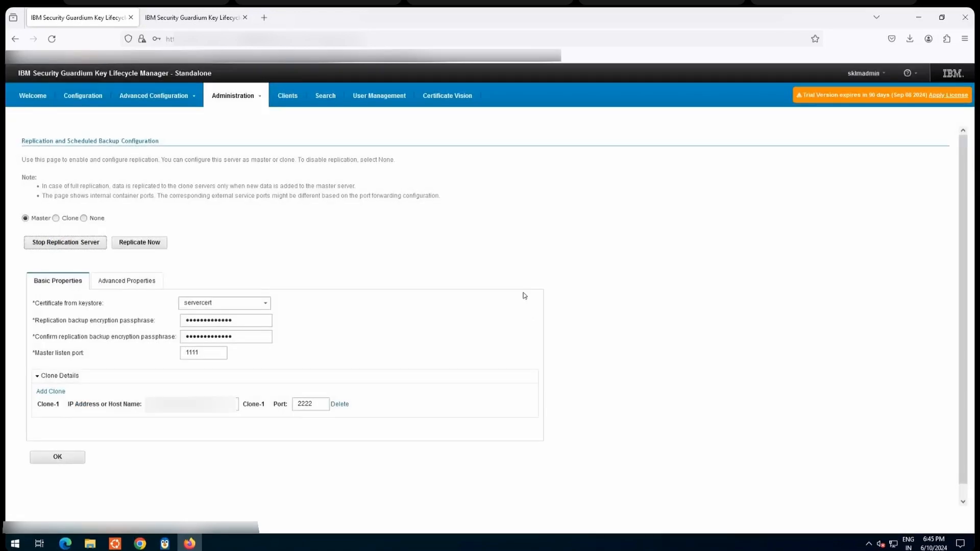
Step: Create a key group named tst with 1 key and key prefix tst in the LTO device group, dismissing the backup warning
left_click(29, 100)
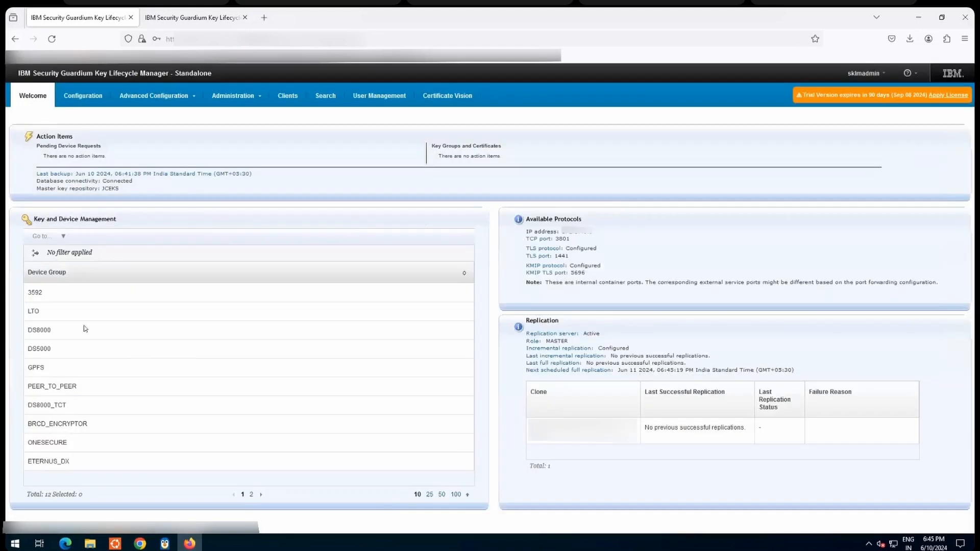
left_click(74, 316)
right_click(75, 317)
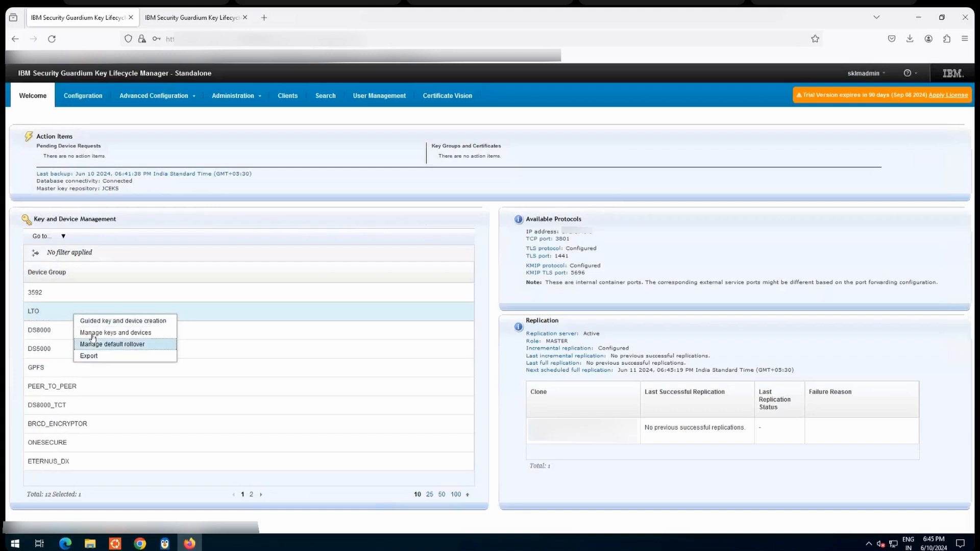
left_click(96, 338)
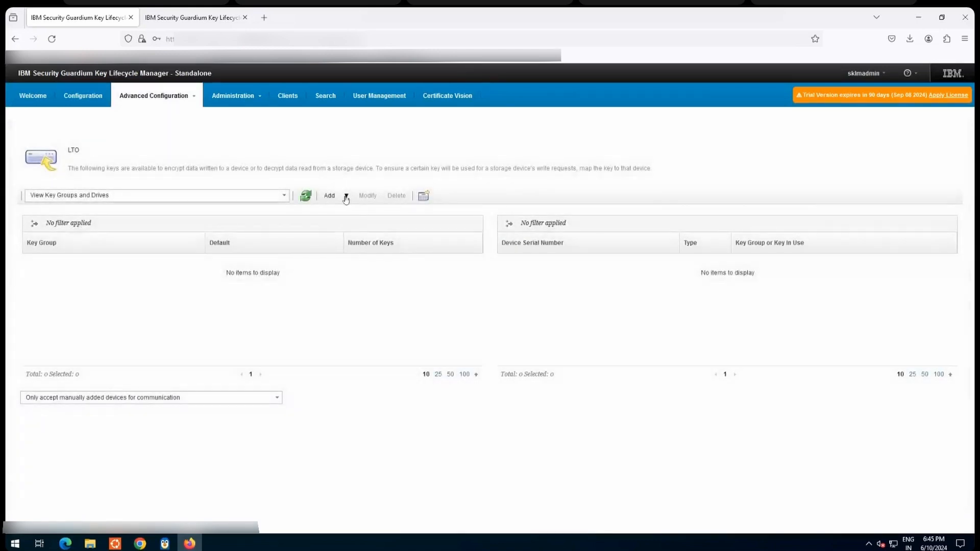
left_click(346, 196)
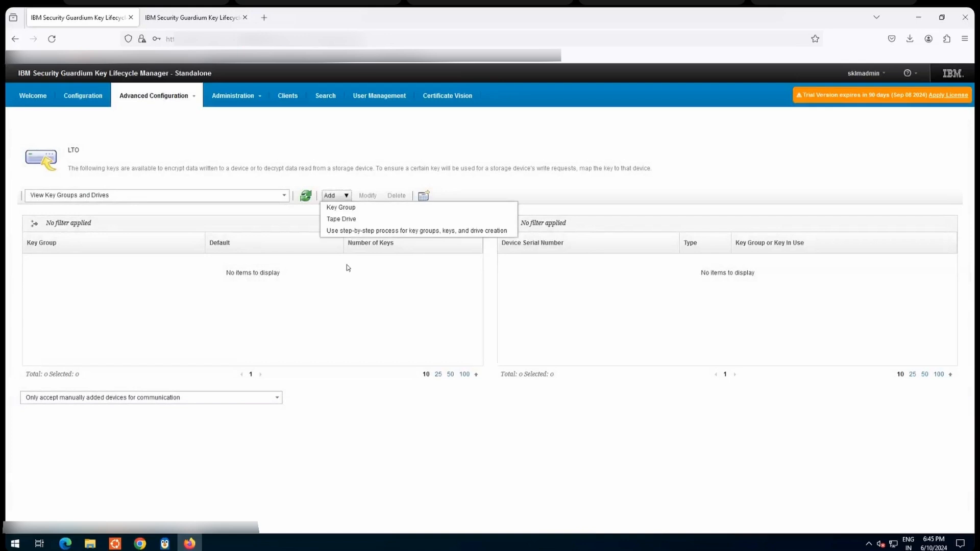
left_click(351, 208)
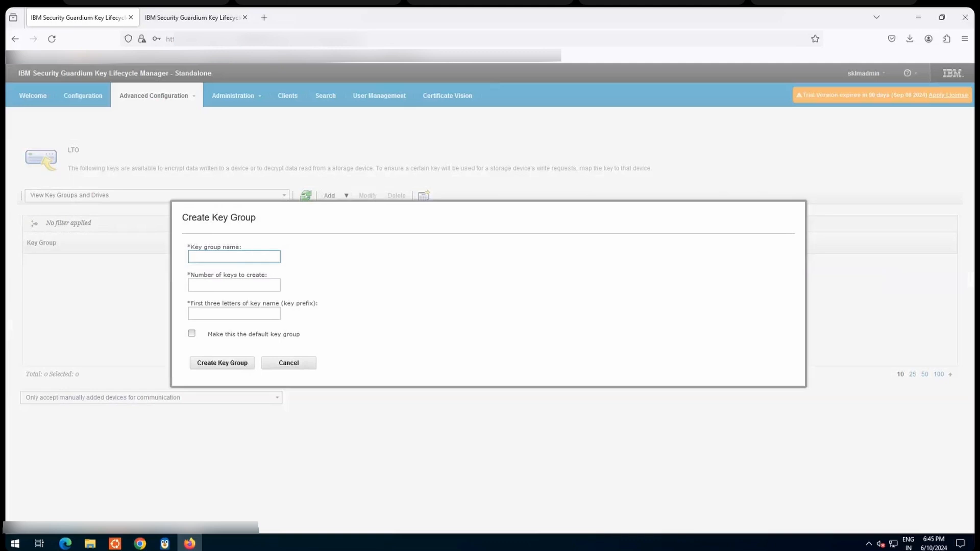
key("Tab")
type("1")
key("Tab")
type("tst")
left_click(222, 363)
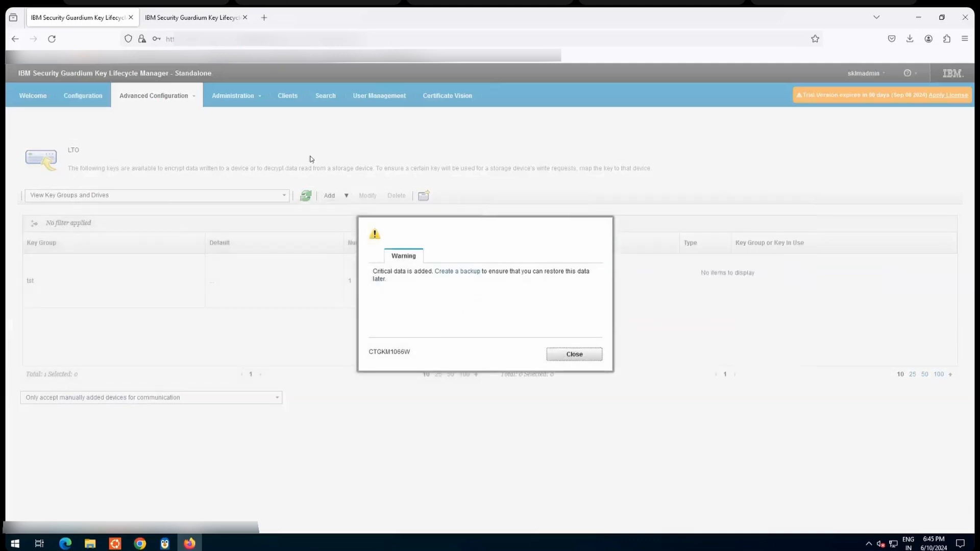
key("Escape")
Step: Run an immediate replication from the master server to its clone, confirm it, and dismiss the resulting message
left_click(233, 95)
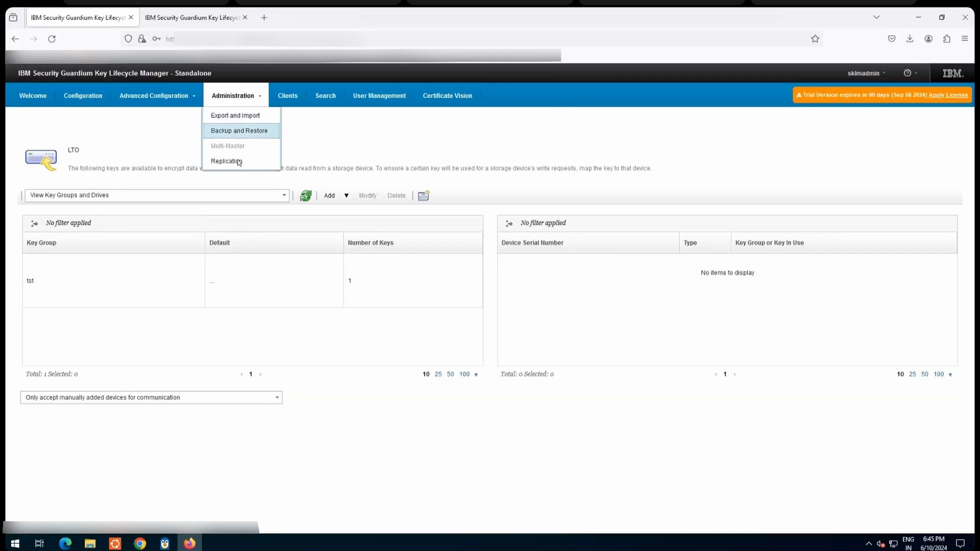
left_click(237, 161)
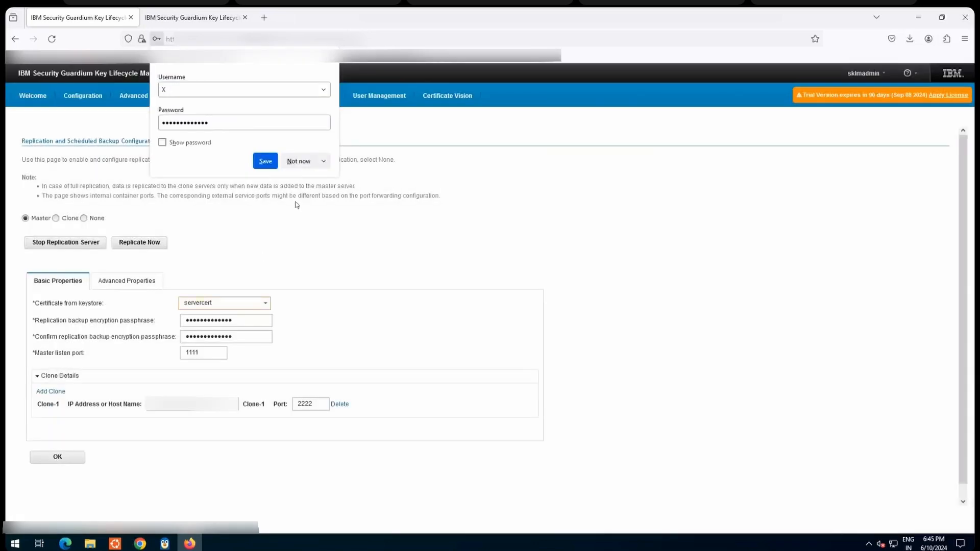
left_click(140, 243)
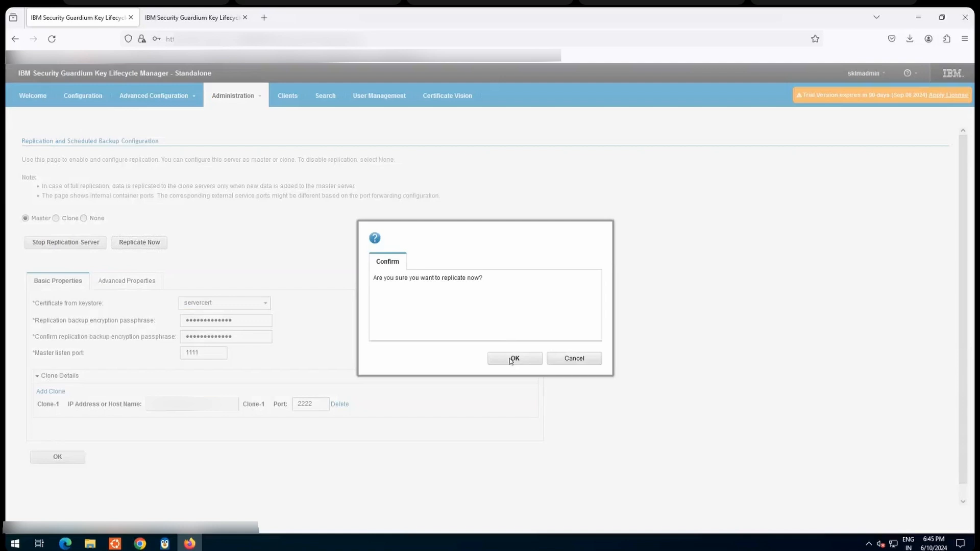
left_click(510, 359)
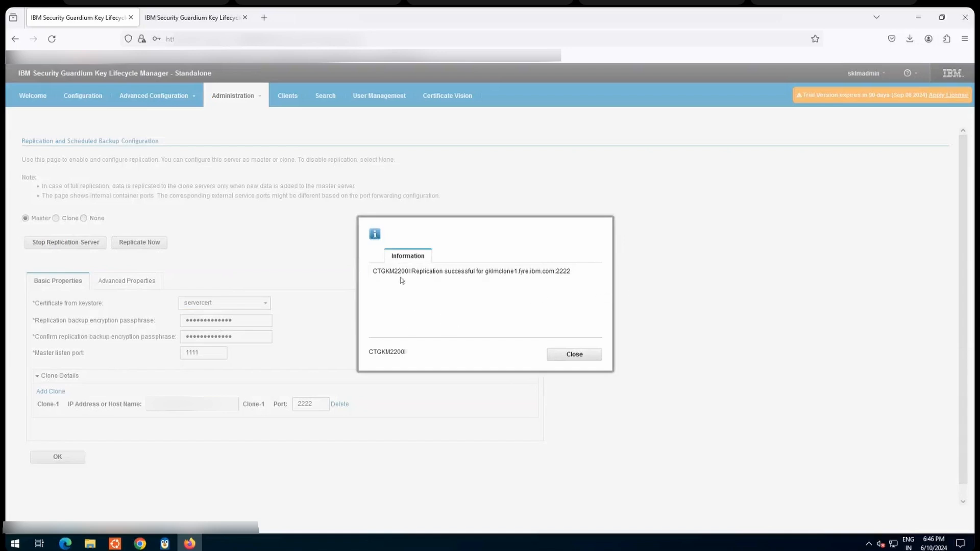
left_click_drag(494, 272, 389, 272)
left_click(502, 295)
left_click(578, 355)
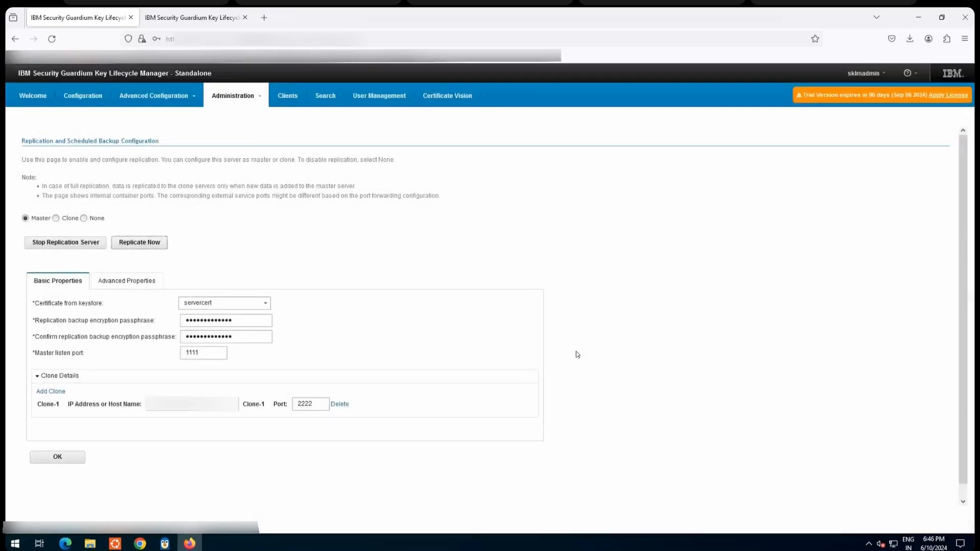
Step: Review the incremental and last full replication status on the first server's Welcome page
left_click(30, 102)
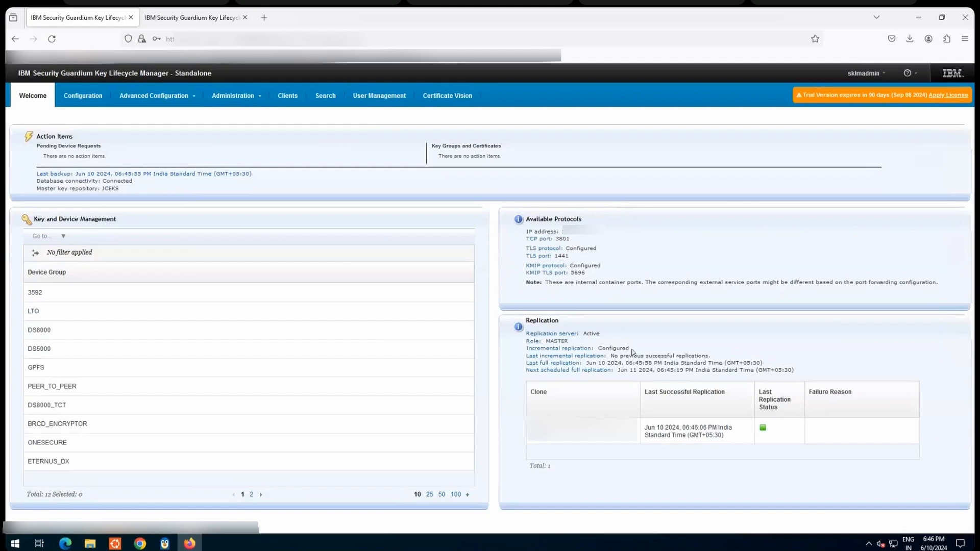
triple_click(523, 351)
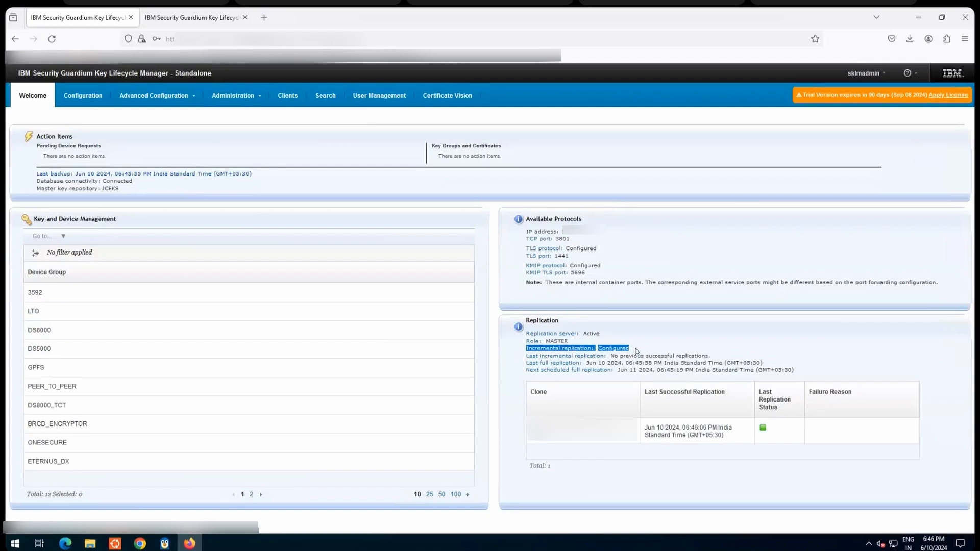
left_click_drag(710, 356, 525, 357)
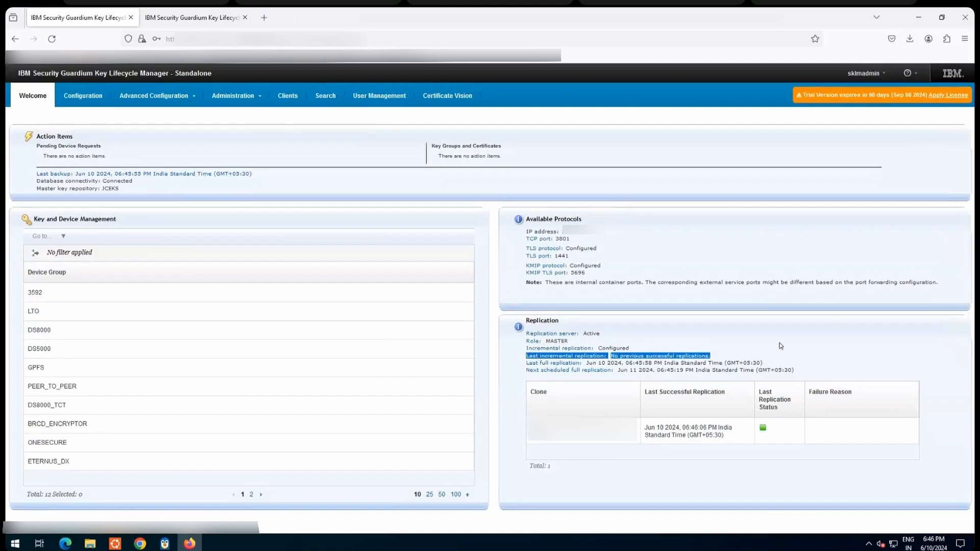
left_click(780, 351)
left_click_drag(765, 363, 528, 363)
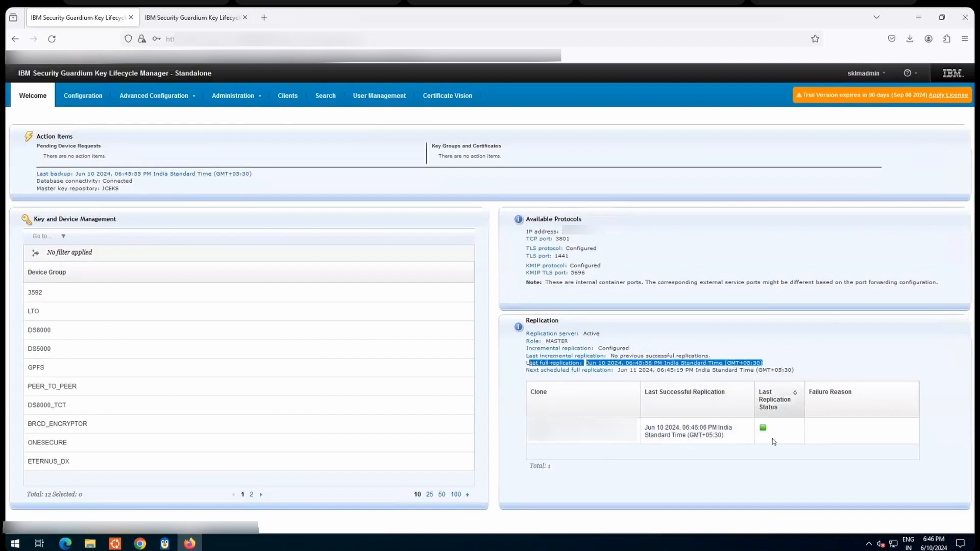
Step: Switch to the clone server, reload its console, and log back in with the saved credentials
left_click(194, 19)
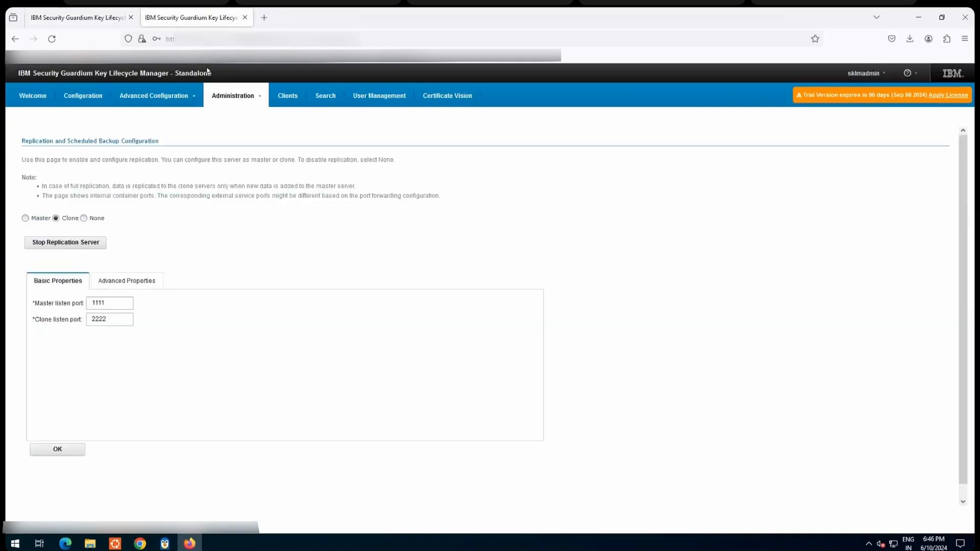
left_click(33, 97)
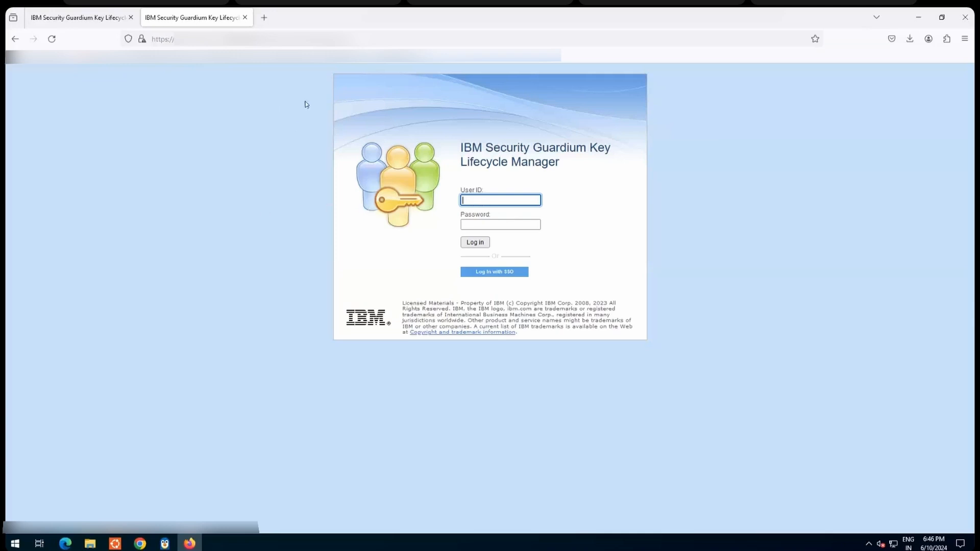
left_click(104, 19)
left_click(181, 17)
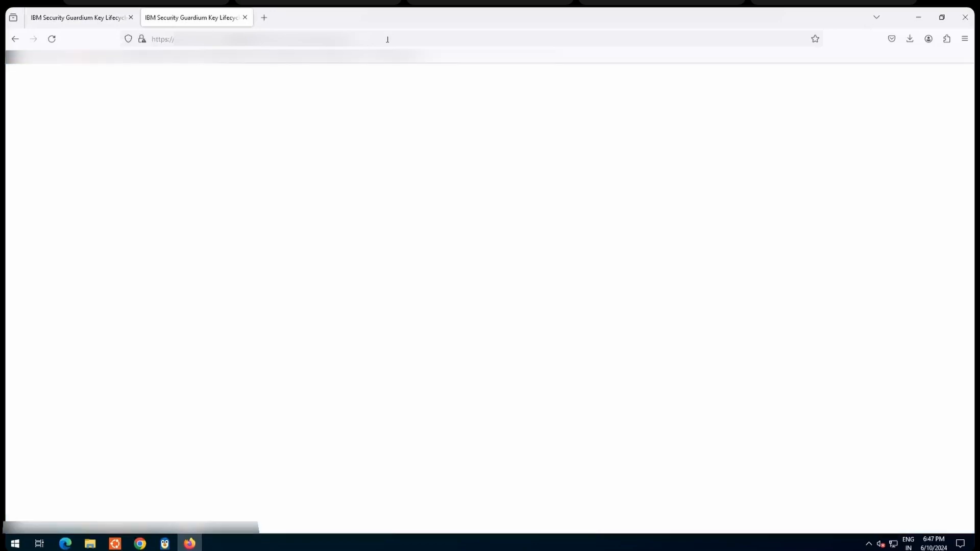
left_click(387, 40)
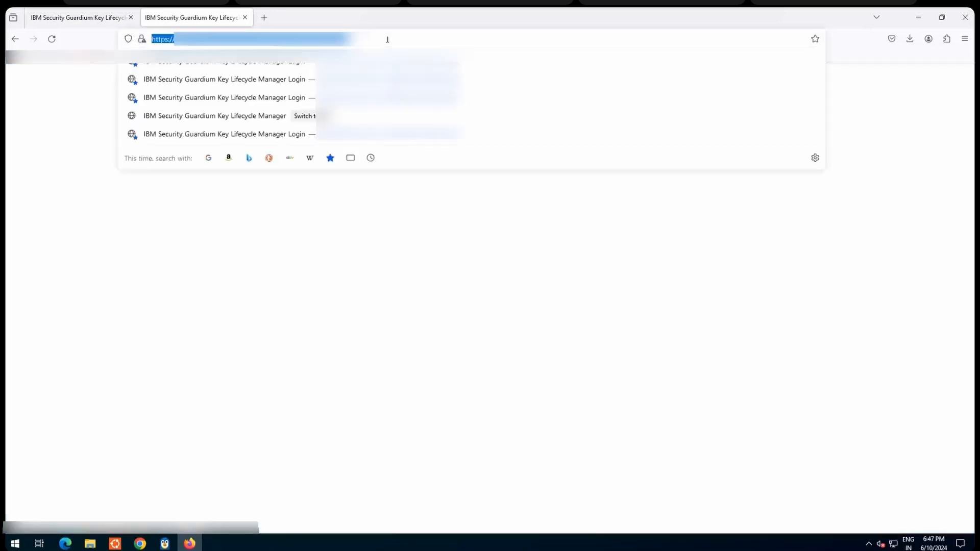
left_click(864, 190)
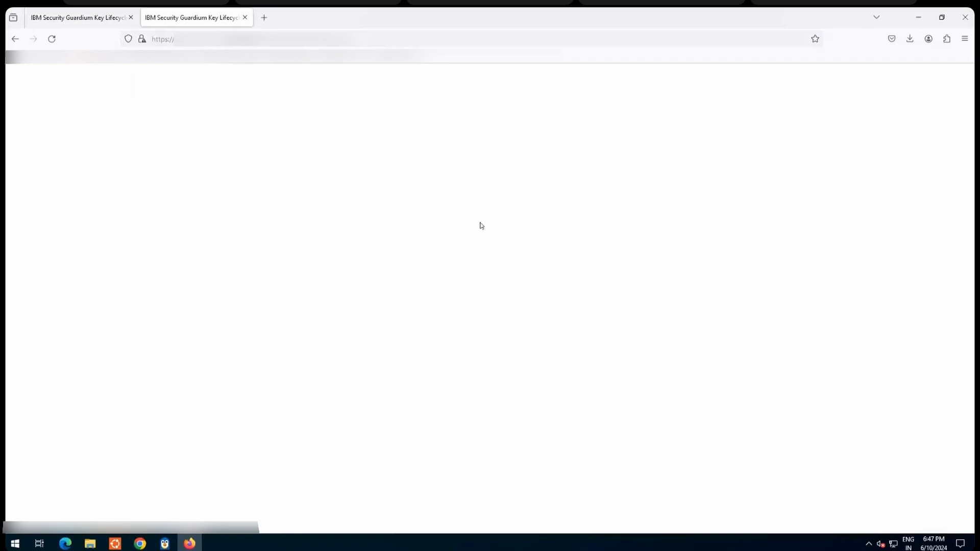
left_click(384, 38)
key("Escape")
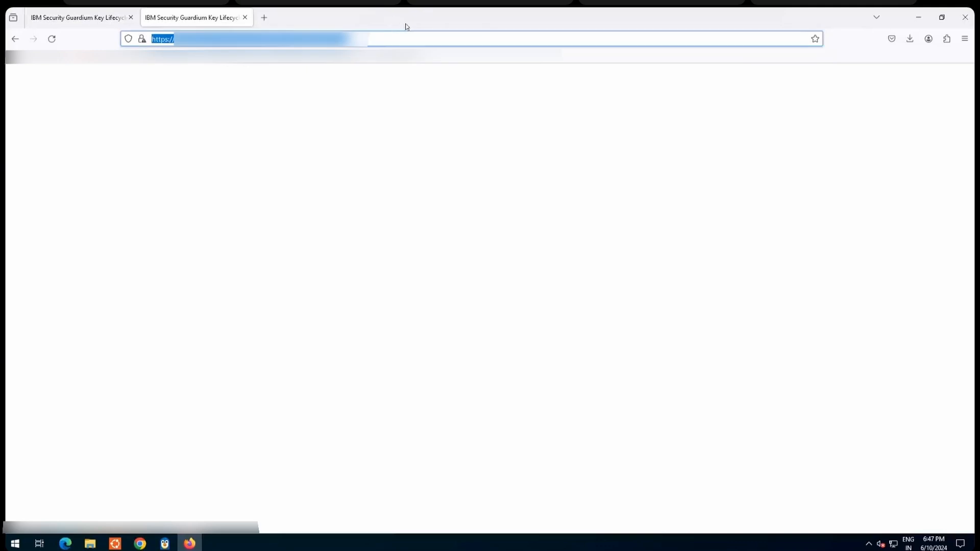
left_click(567, 110)
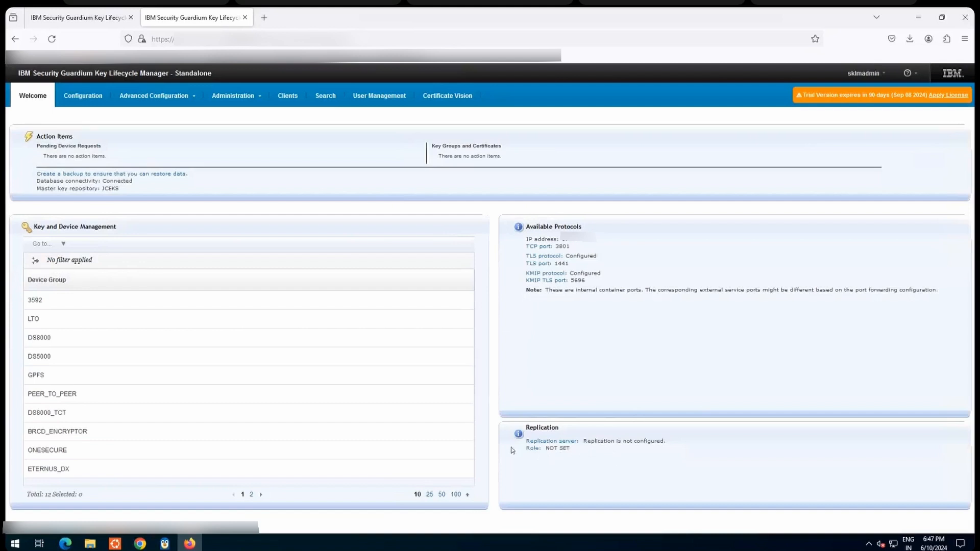
left_click(232, 96)
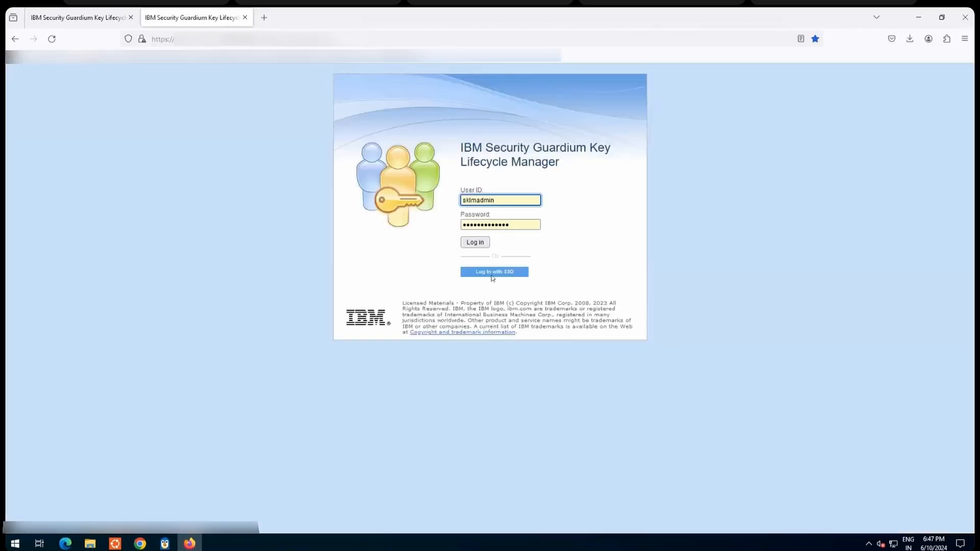
left_click(484, 245)
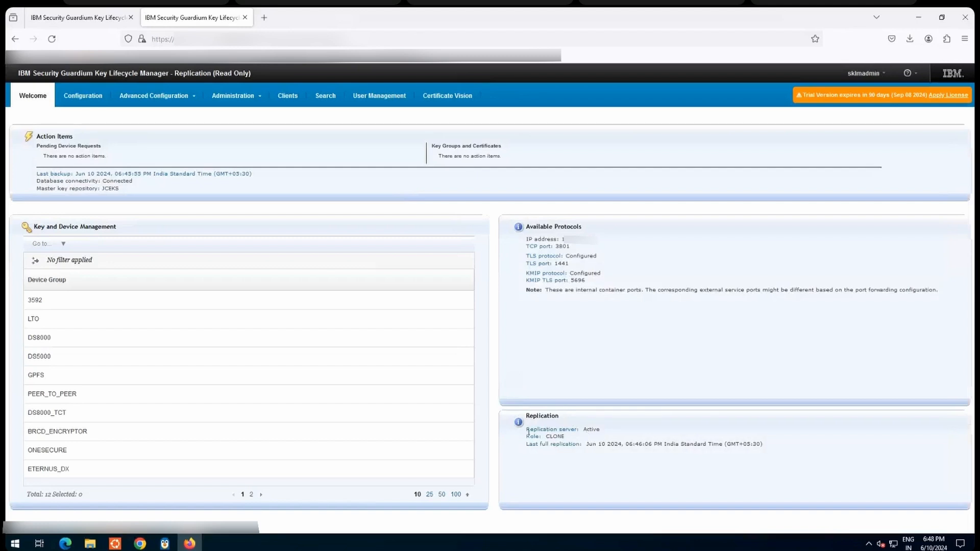
Step: Check the replication server status on the clone's Welcome page and view its LTO key groups and drives
left_click_drag(526, 430, 600, 430)
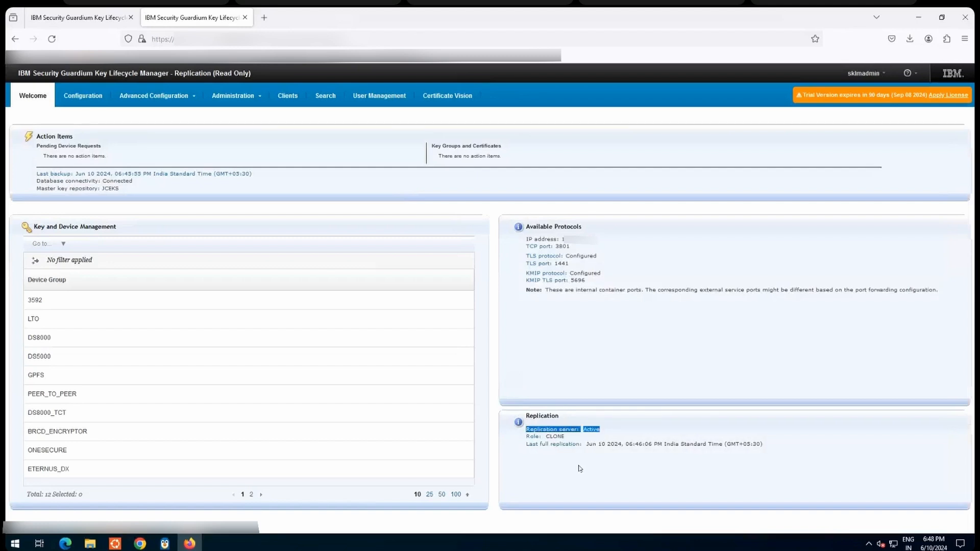
left_click(110, 322)
right_click(111, 323)
left_click(137, 341)
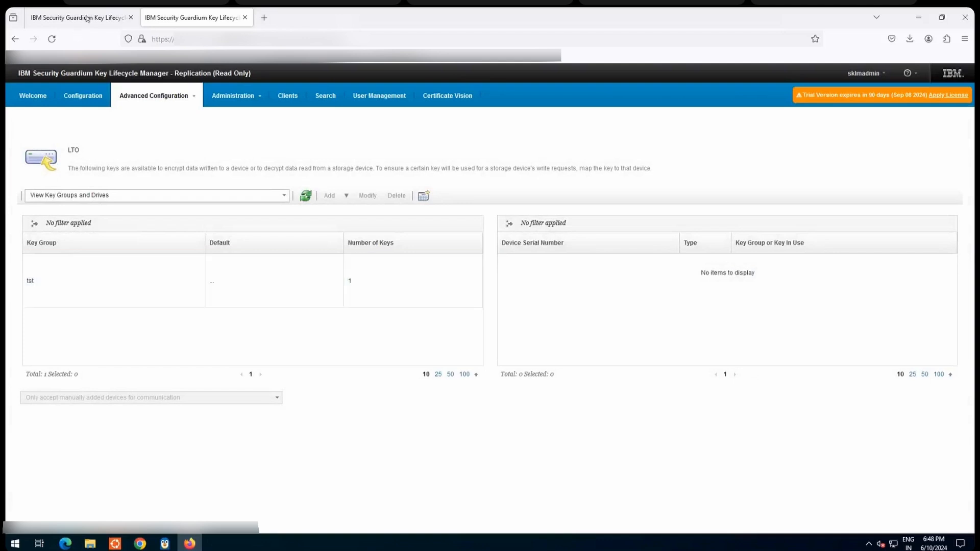
Step: On the master server, create a key group named new with 1 key and key prefix new in the LTO device group, dismissing the backup warning
key("ctrl+Tab")
left_click(65, 314)
right_click(65, 313)
left_click(131, 330)
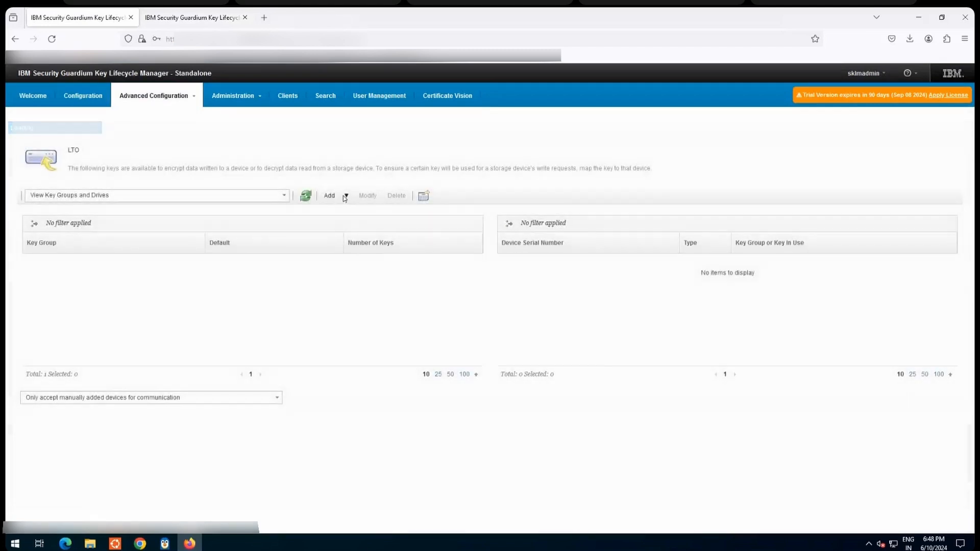
left_click(346, 197)
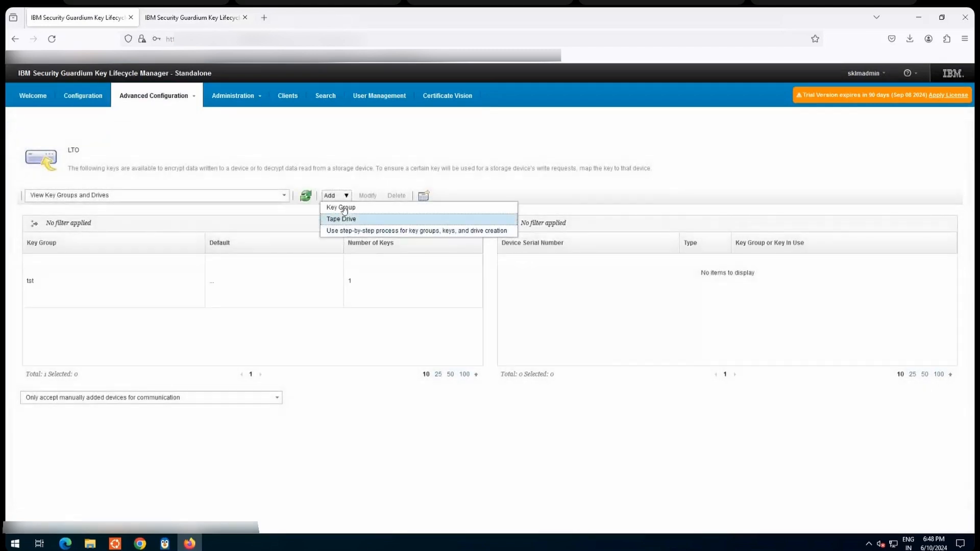
left_click(343, 206)
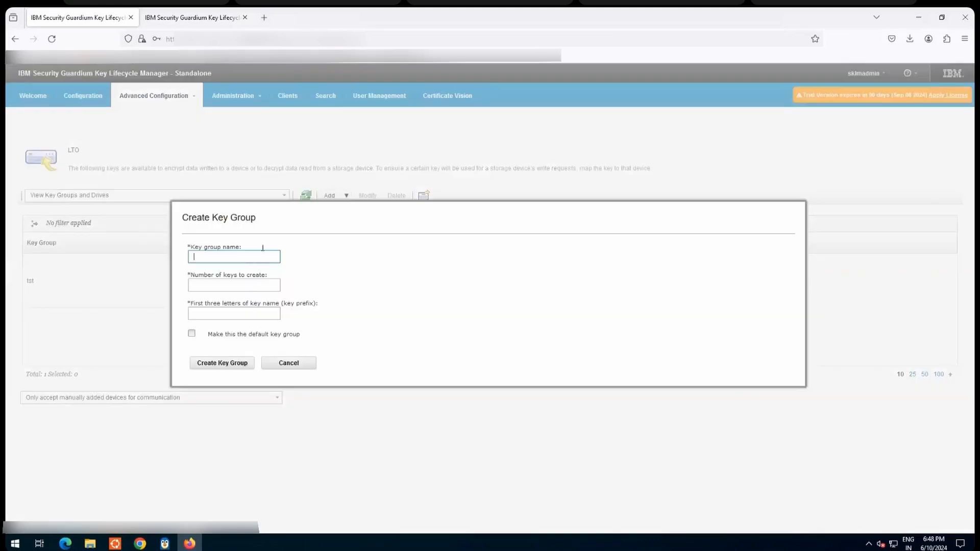
type("new")
left_click(221, 287)
type("1")
left_click(207, 311)
type("new")
left_click(217, 363)
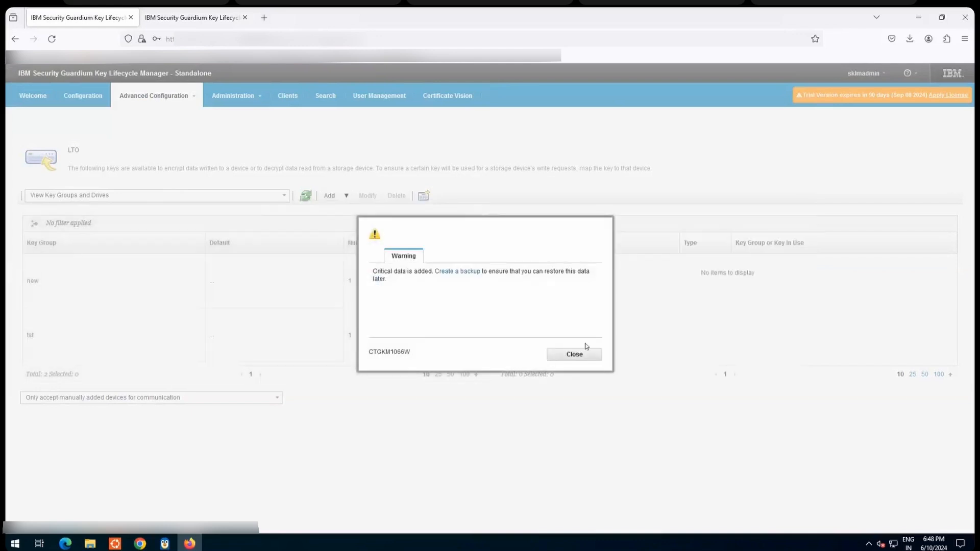
left_click(574, 354)
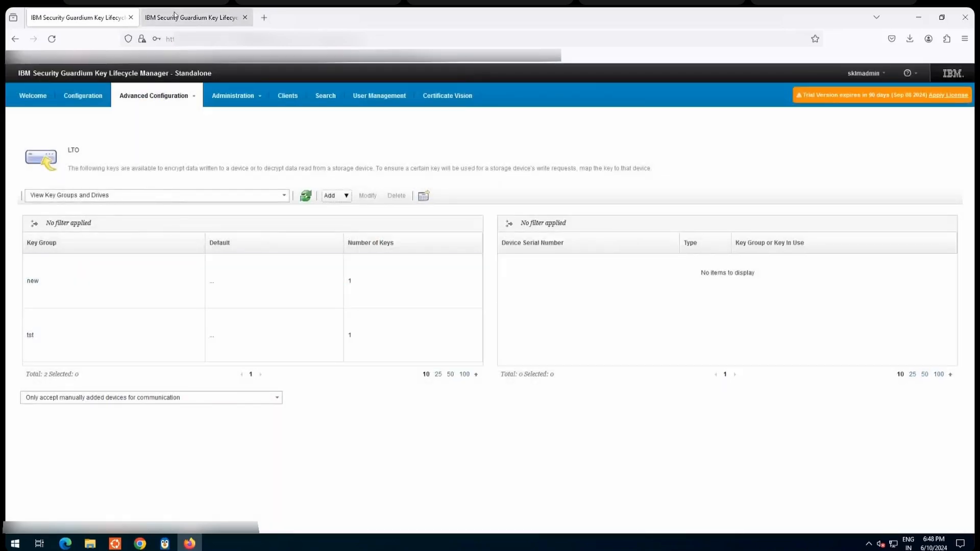
Step: On the clone server, refresh the LTO key group list repeatedly to check for the replicated key group new
left_click(174, 19)
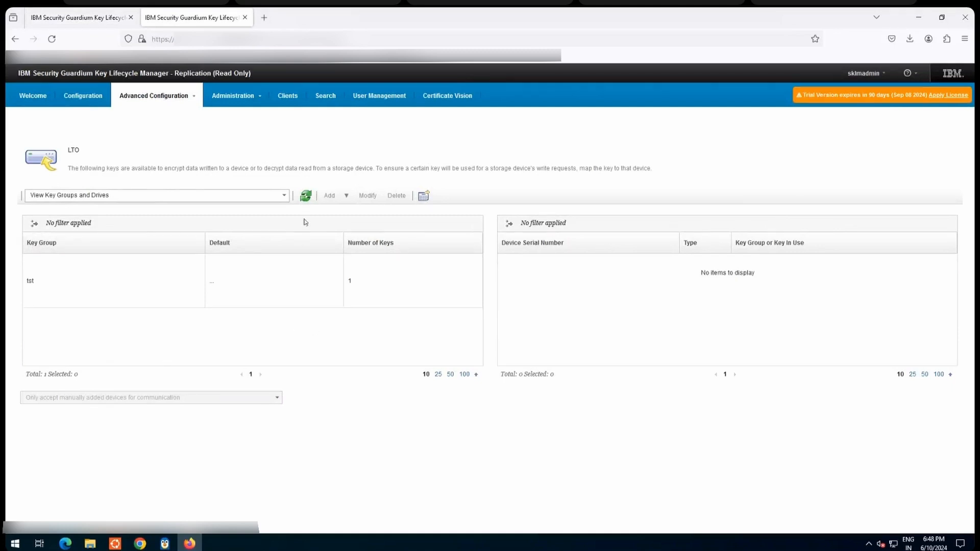
left_click(306, 197)
left_click(307, 199)
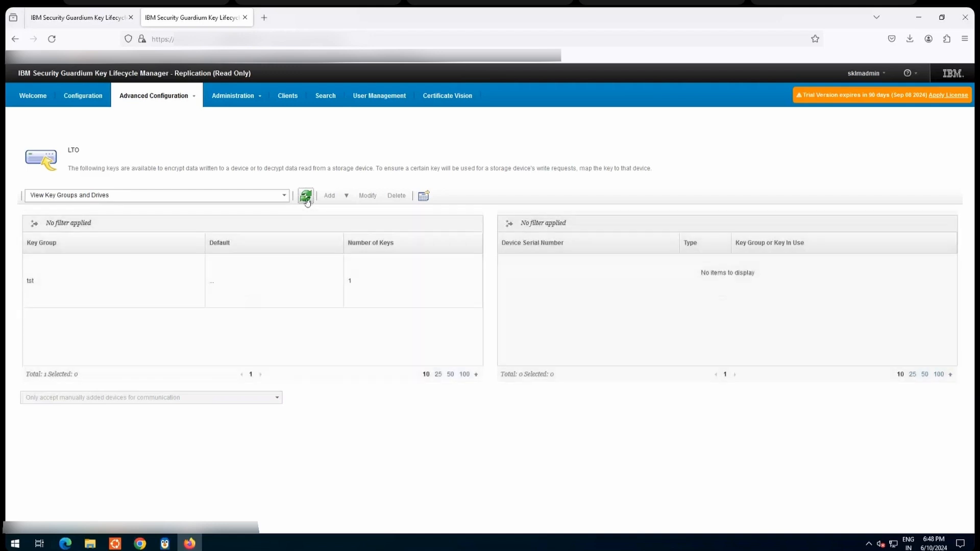
left_click(306, 200)
left_click(306, 200)
left_click(307, 200)
left_click(305, 197)
left_click(305, 198)
left_click(305, 197)
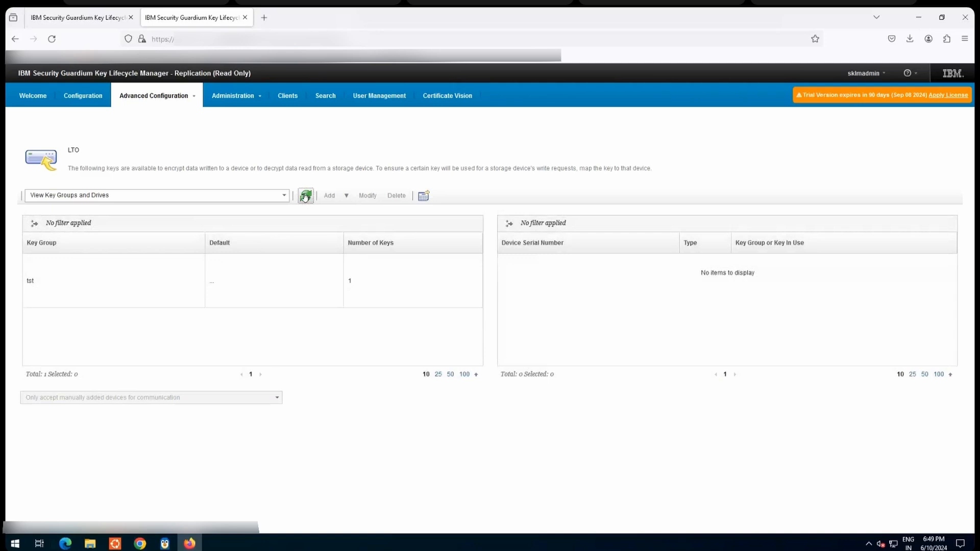
left_click(306, 198)
left_click(305, 198)
left_click(305, 197)
left_click(305, 197)
left_click(305, 197)
left_click(305, 197)
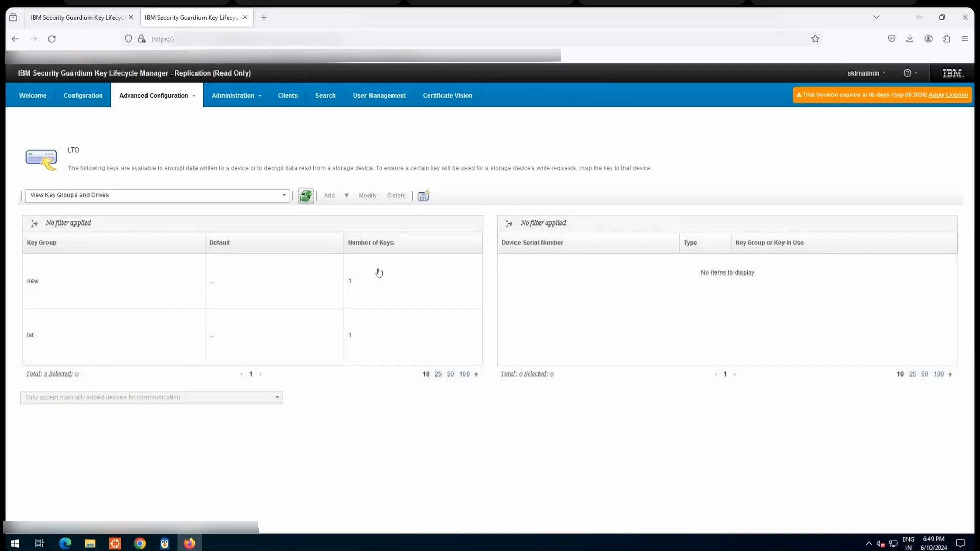
left_click_drag(30, 280, 342, 282)
Step: Check the last incremental replication time on the master server's Welcome page
left_click(73, 19)
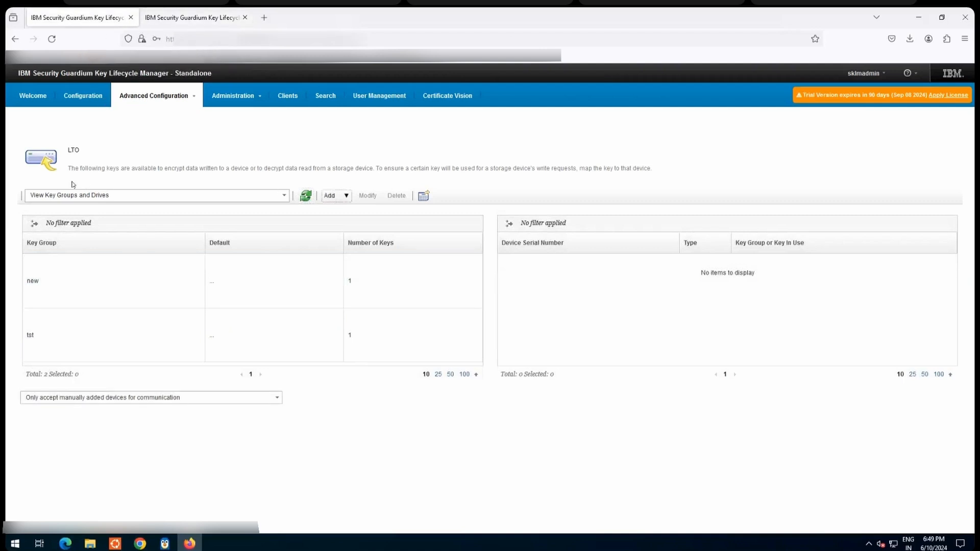
left_click(31, 101)
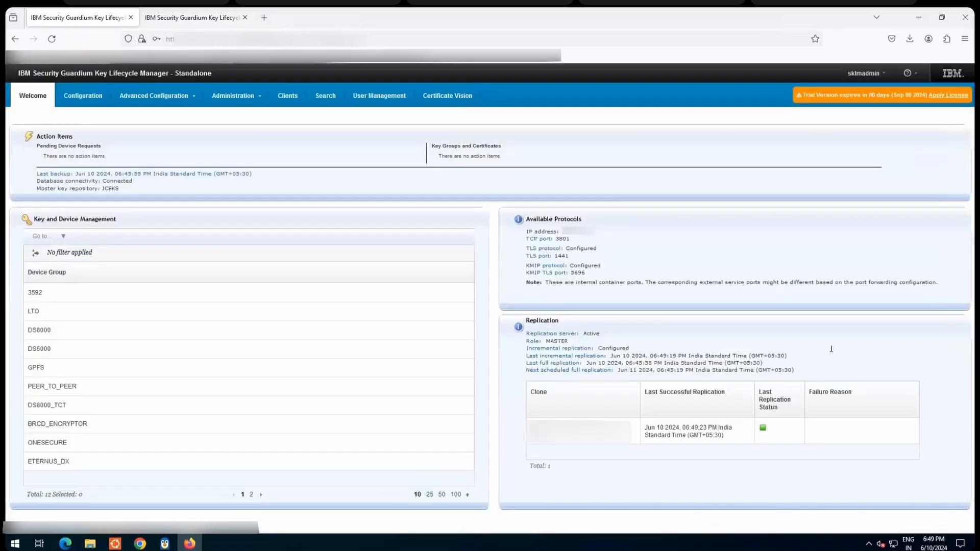
left_click_drag(785, 359, 525, 356)
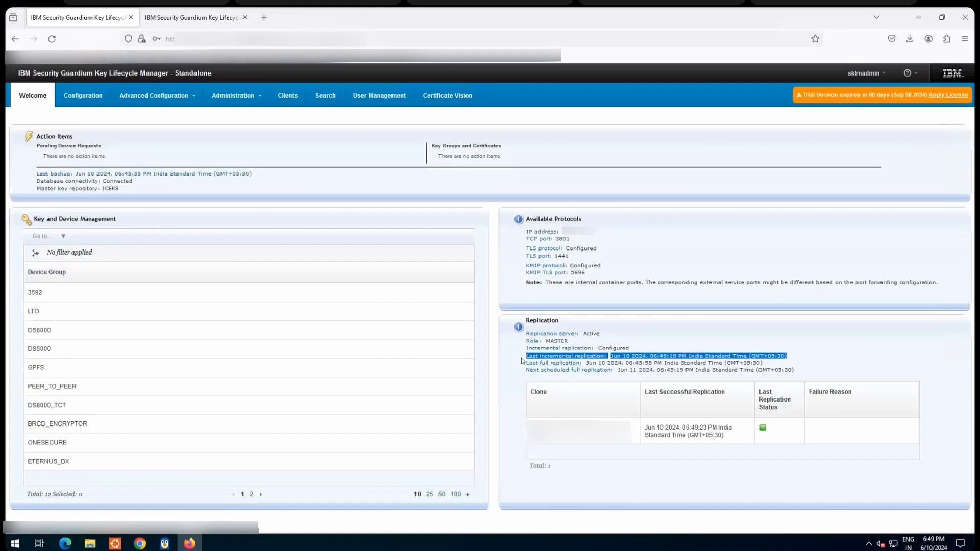